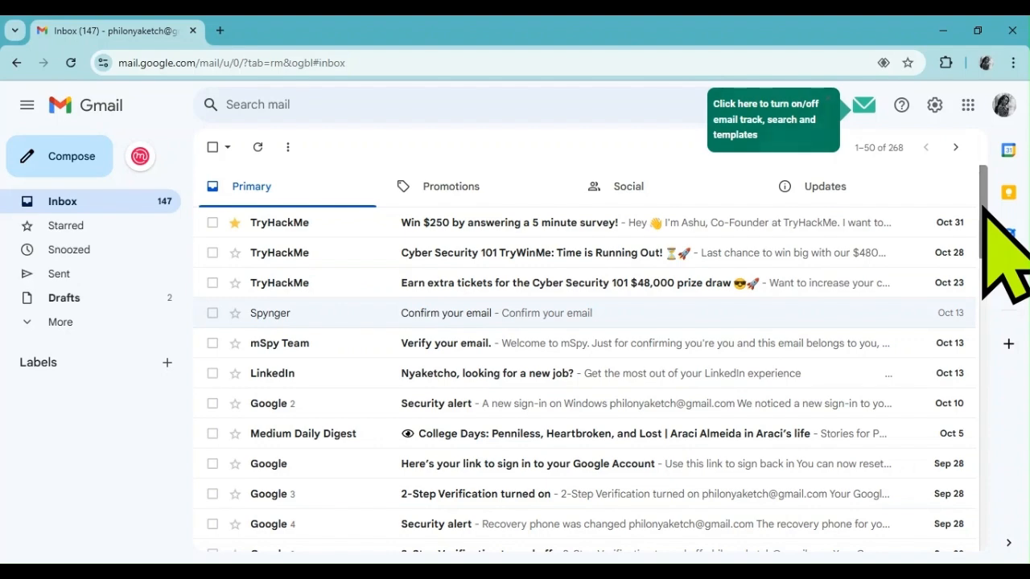
Step: Scroll to the bottom of the Gmail inbox and open the 'Last account activity' details
drag(985, 208, 974, 519)
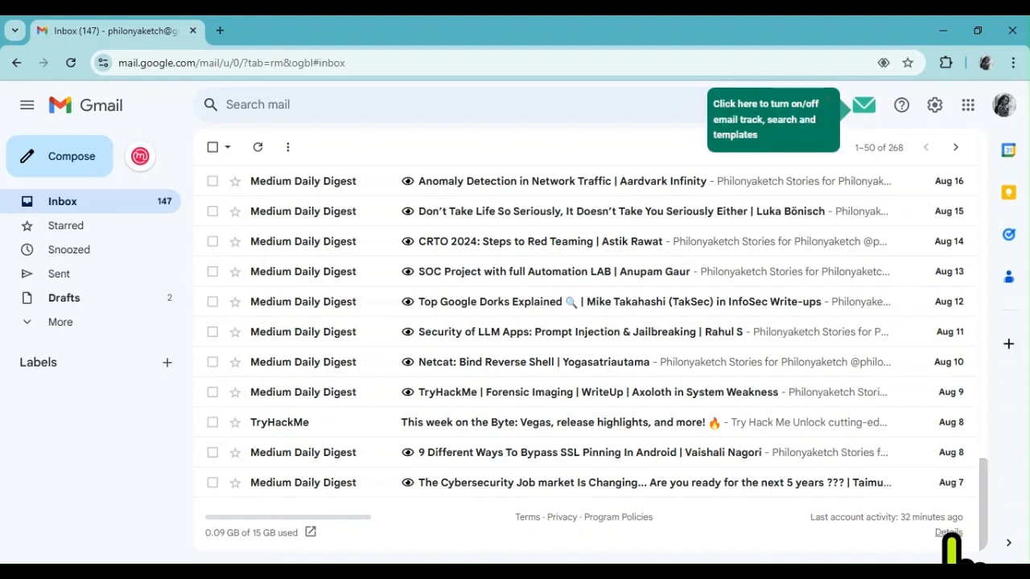
click(950, 533)
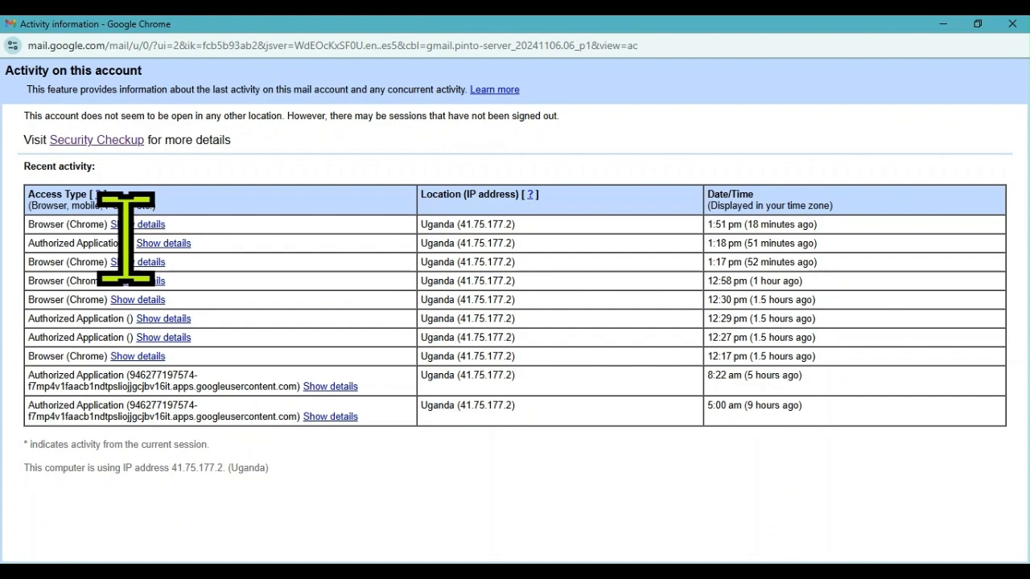
Step: Show details of the latest Chrome session (1:51 pm, Uganda) to see its user-agent string
click(152, 226)
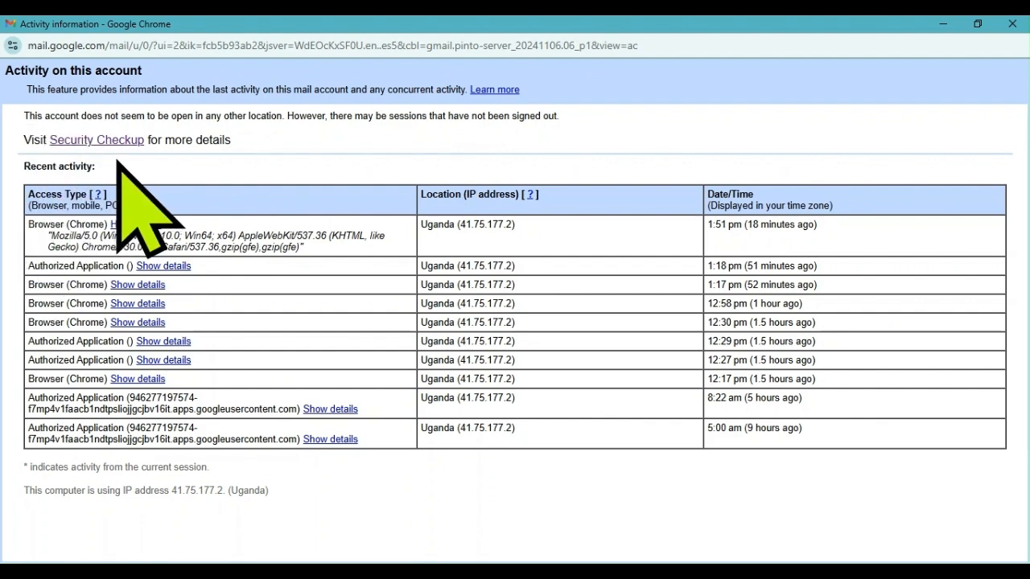
Step: Open Security Checkup and expand 'Your devices' to review the Windows Chrome and Galaxy A04e sessions
click(128, 144)
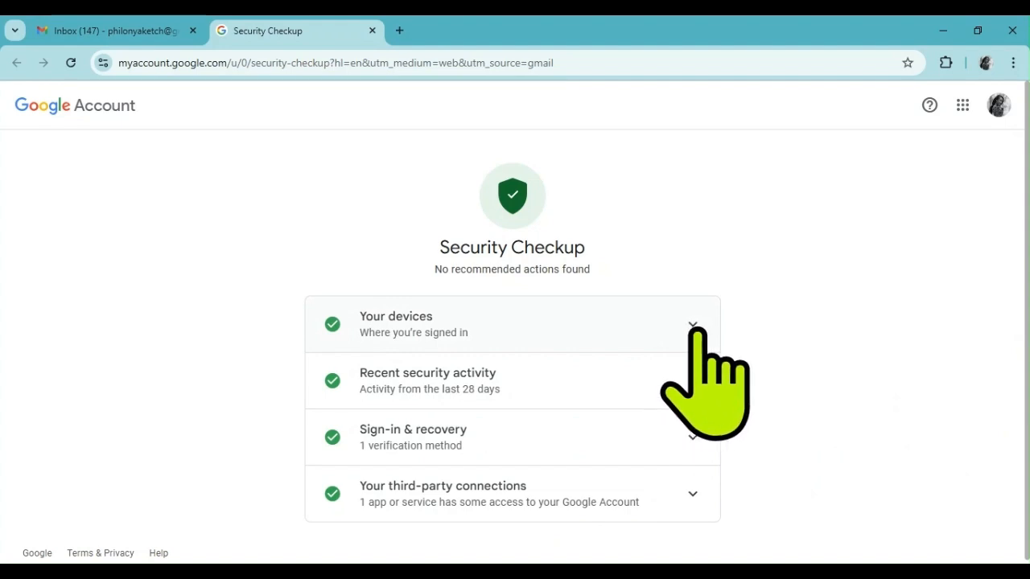
click(695, 326)
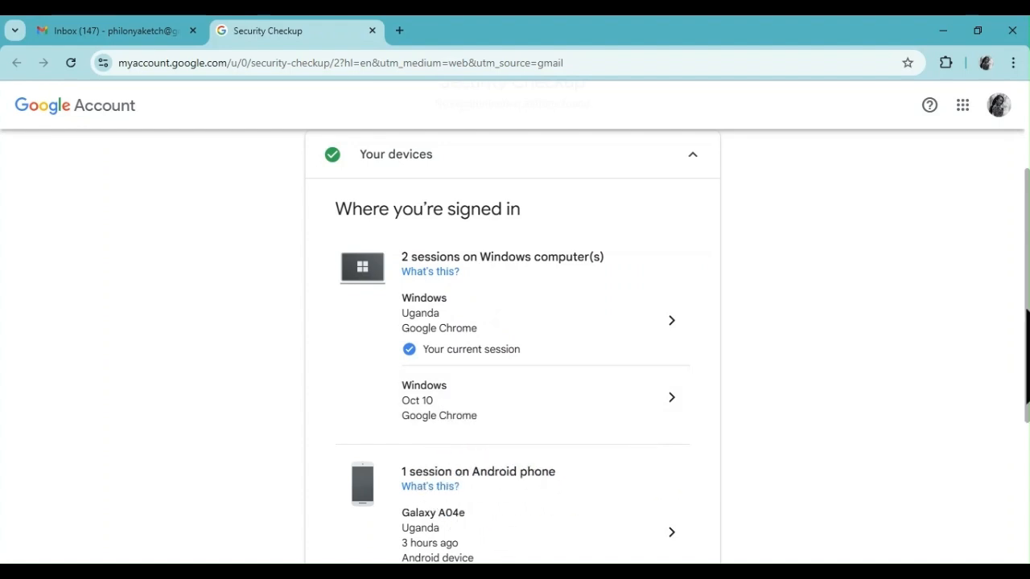
scroll(513, 346, down, 1)
scroll(512, 346, down, 2)
scroll(513, 346, up, 2)
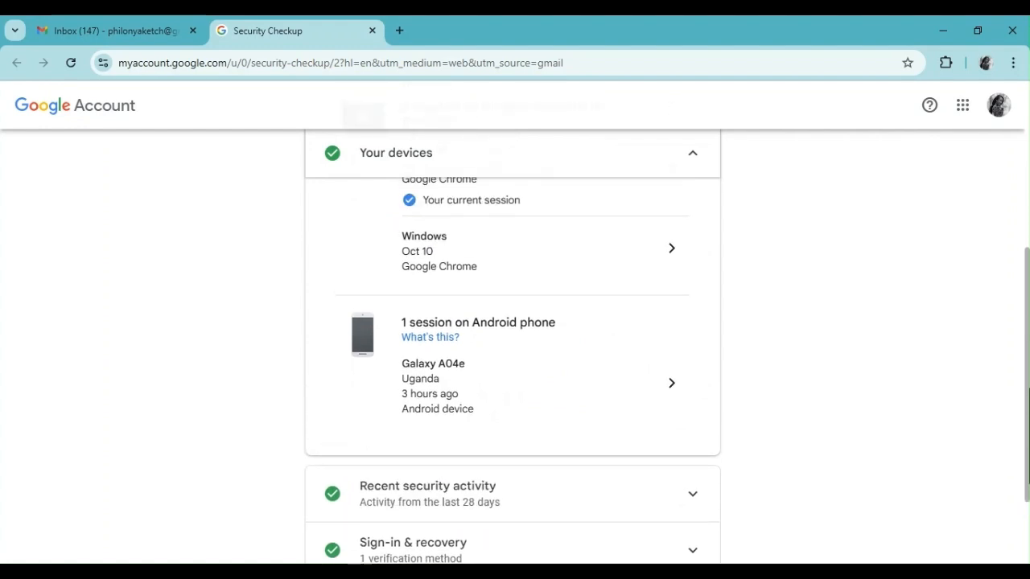
scroll(513, 346, down, 1)
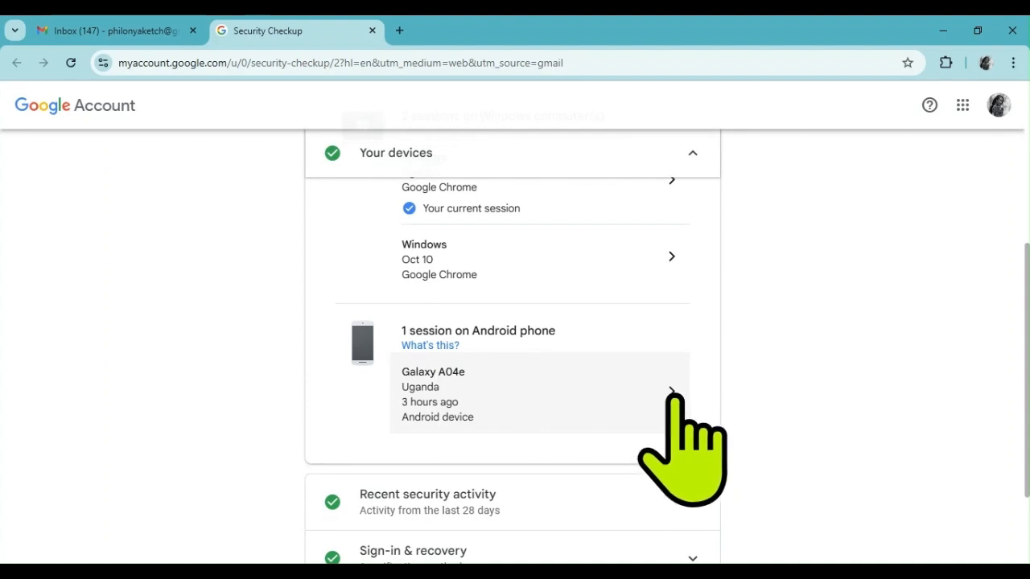
Step: Open the Galaxy A04e session and verify identity by entering the account password
click(672, 394)
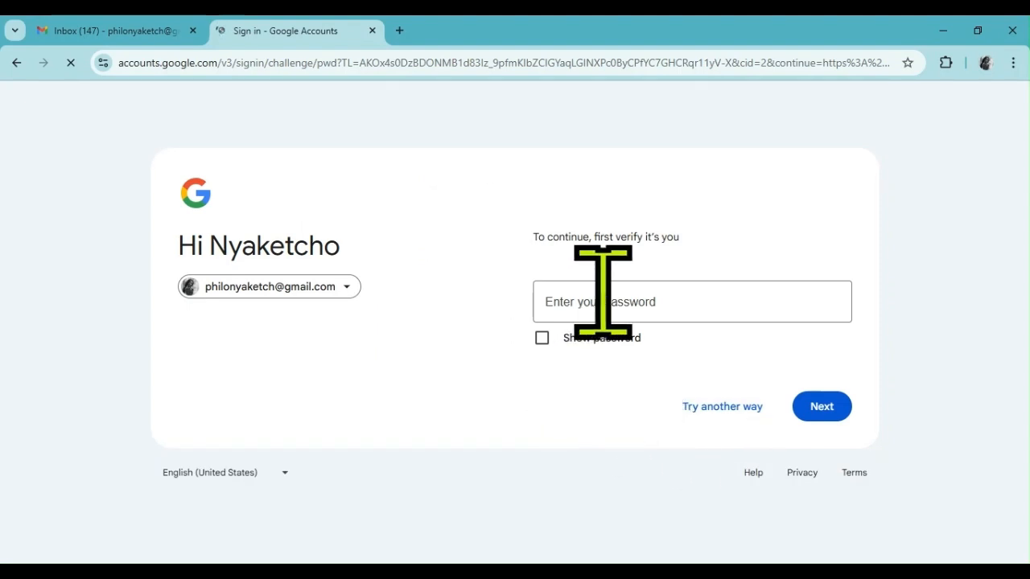
click(604, 291)
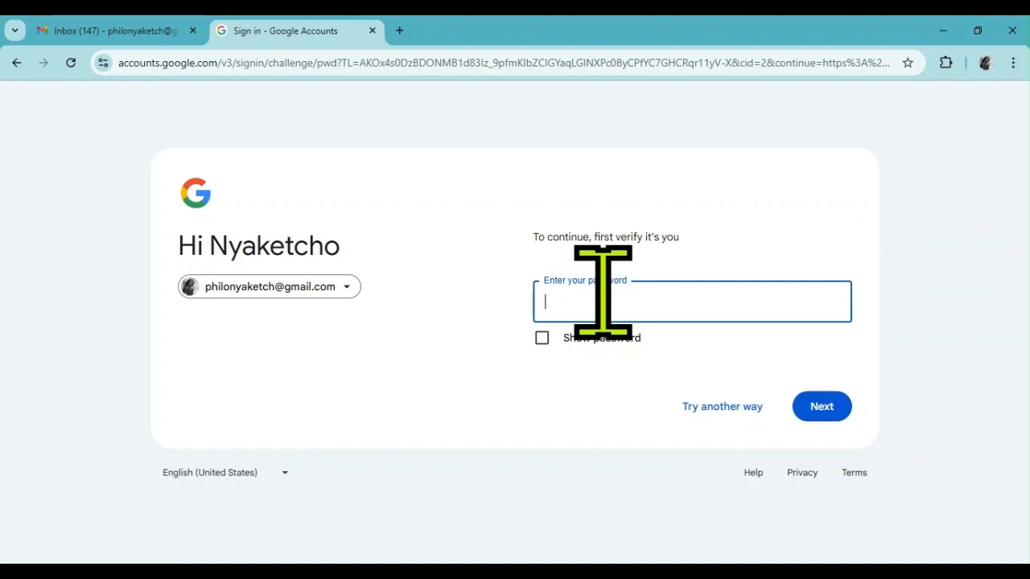
text(••••••••••)
click(820, 400)
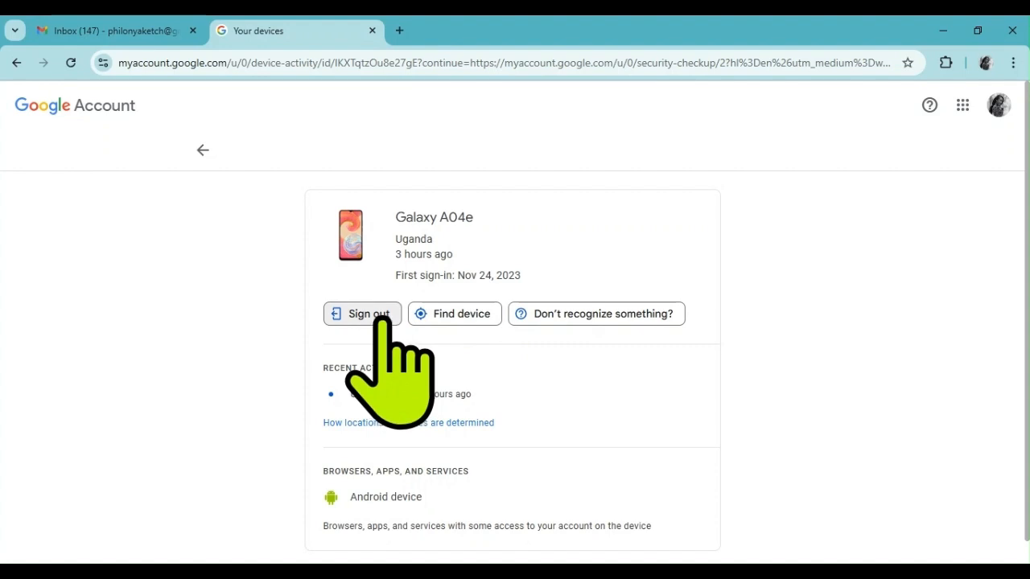
Step: Sign the Galaxy A04e out, confirm the sign-out, and go back to the Security page
click(380, 316)
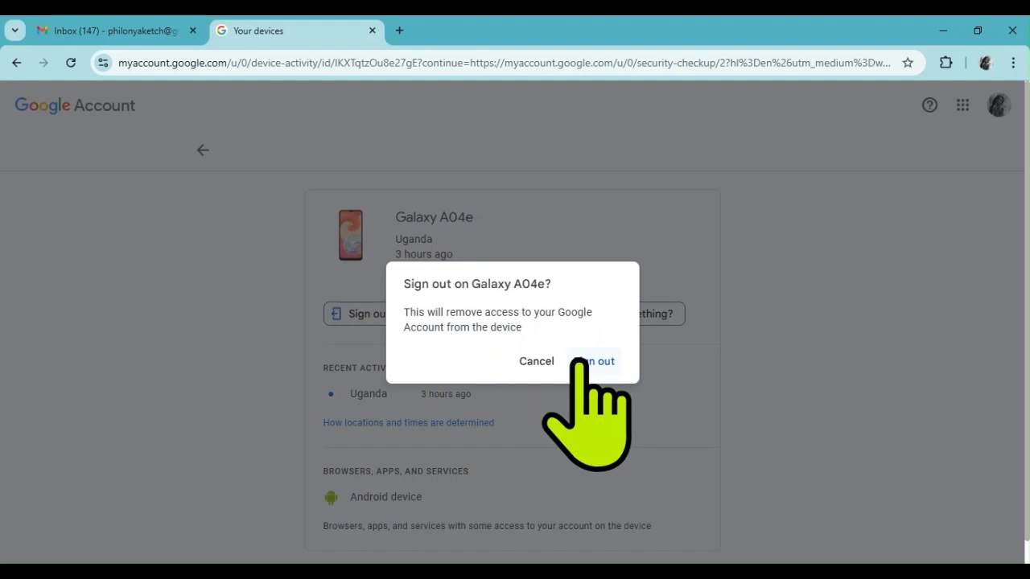
click(581, 363)
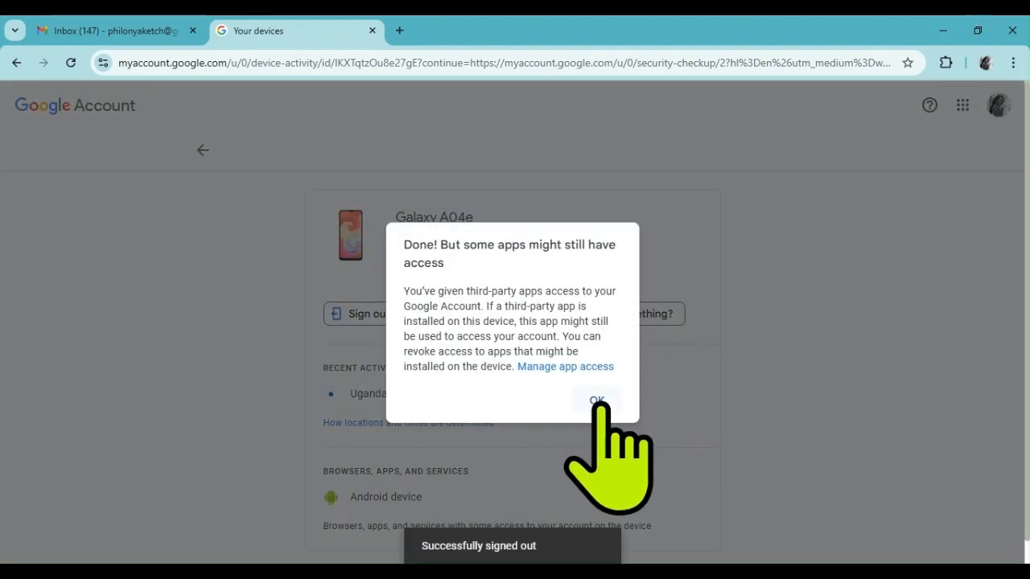
click(595, 402)
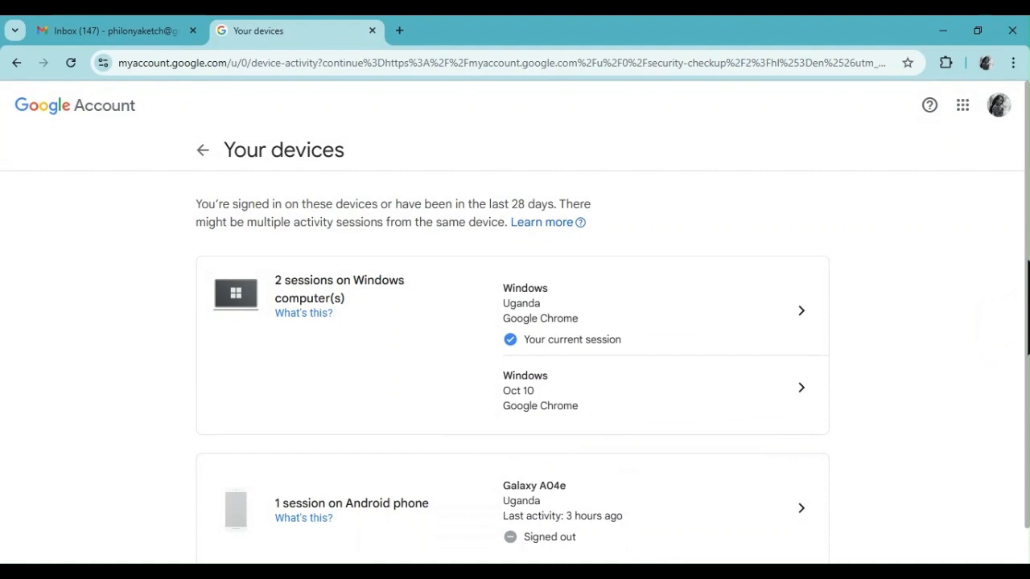
scroll(512, 362, down, 1)
scroll(512, 363, up, 1)
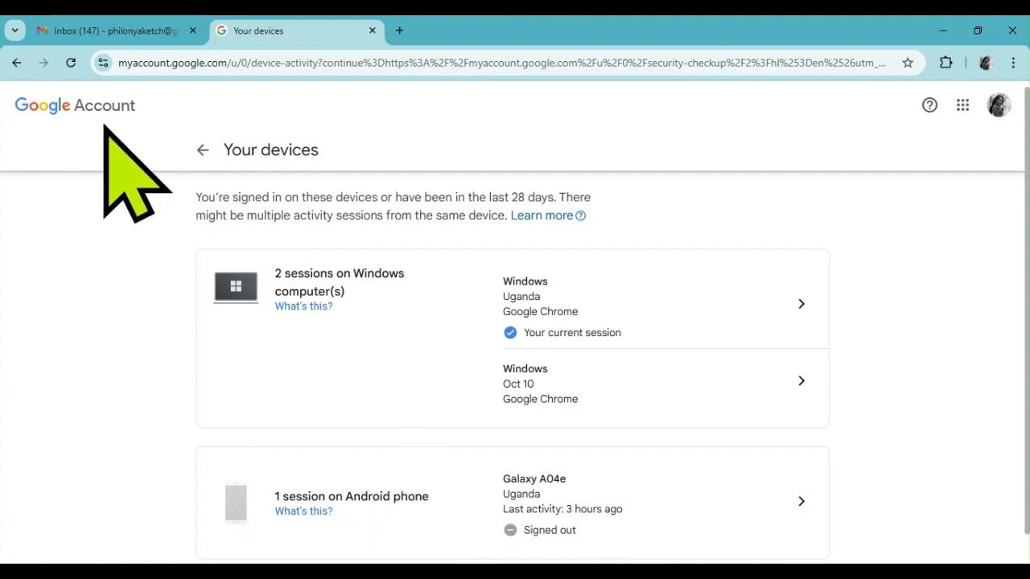
click(207, 148)
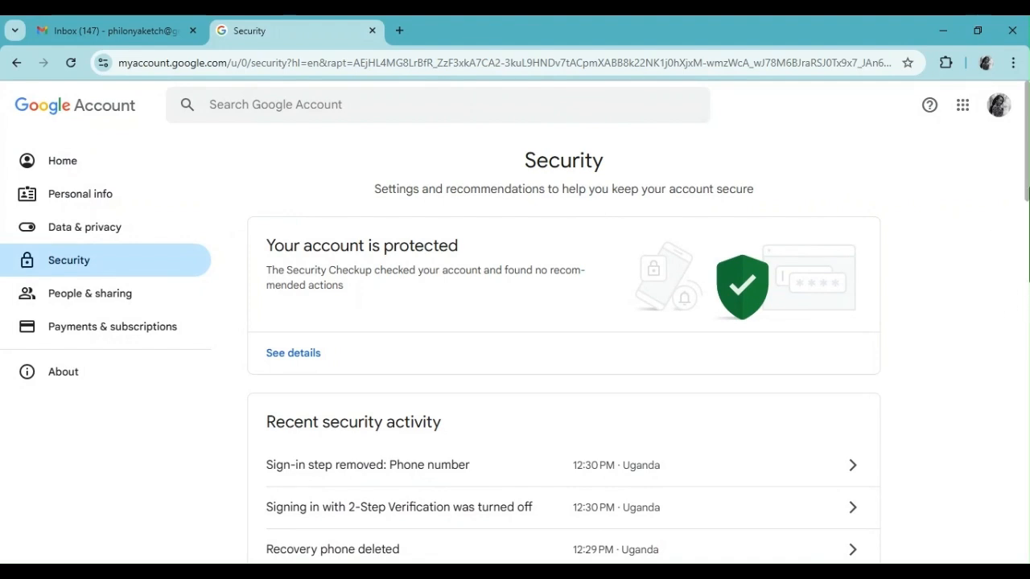
Step: Open 'Review security activity' and select the 'Recovery phone deleted' event from a Windows device in Uganda
scroll(563, 354, down, 2)
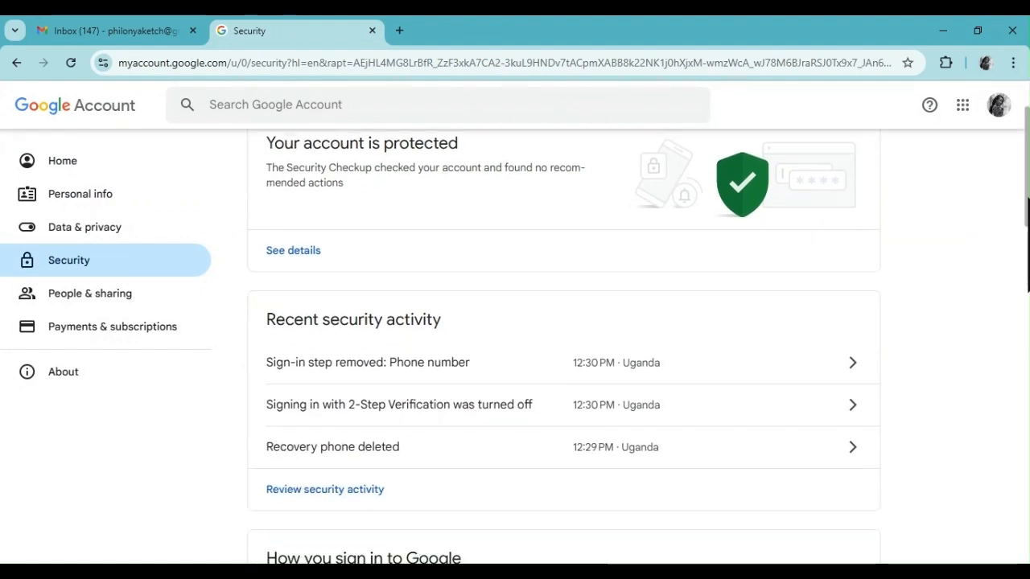
scroll(563, 354, down, 1)
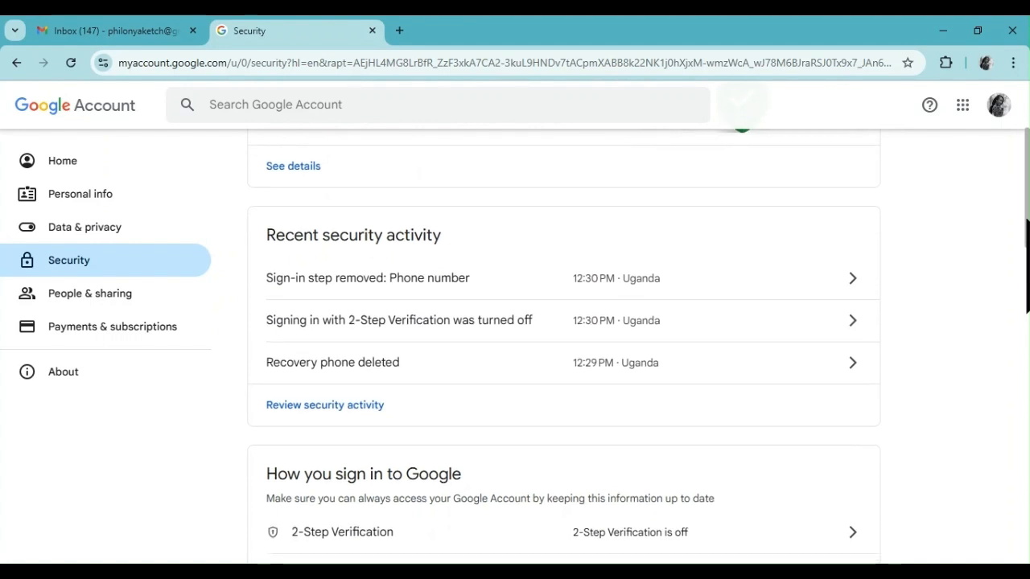
scroll(563, 354, down, 2)
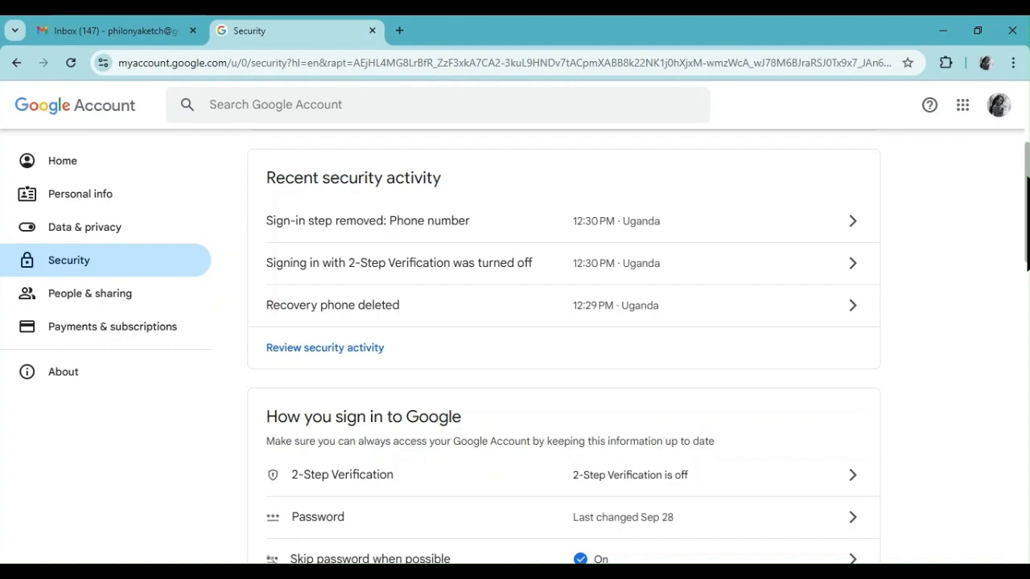
click(331, 347)
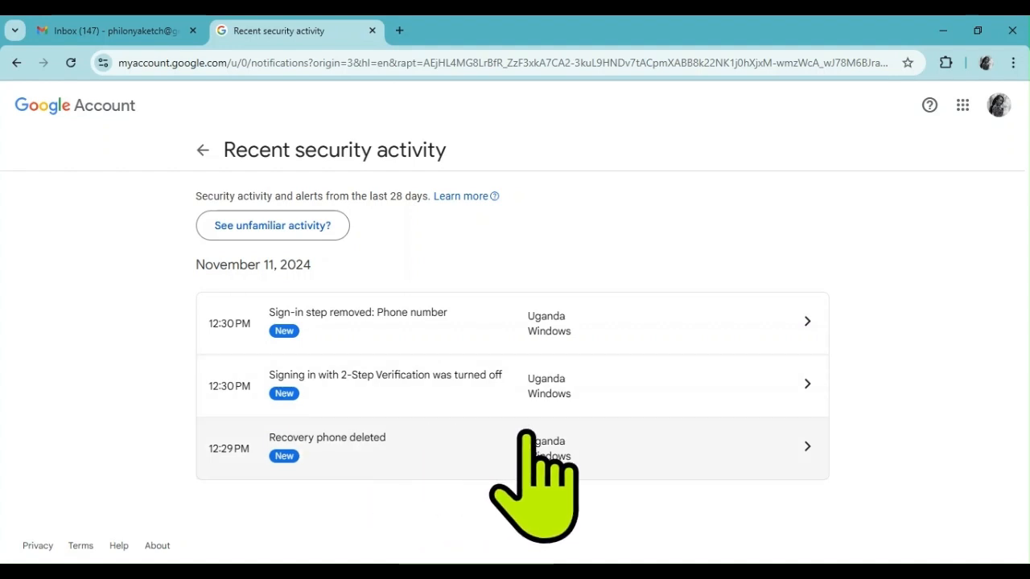
click(526, 433)
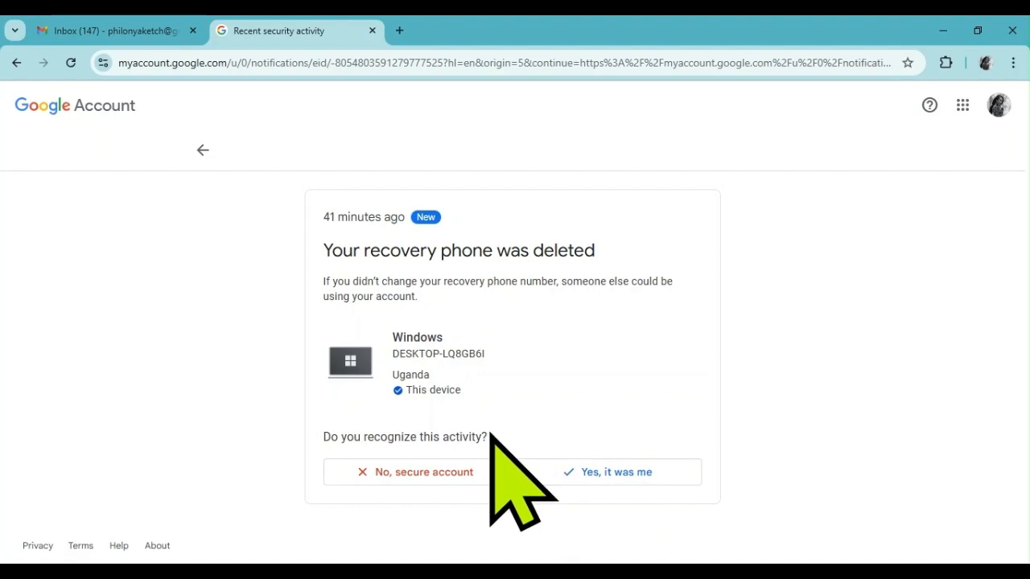
Step: Mark the recovery phone deletion with 'No, secure account', then go back to the Security overview
click(466, 473)
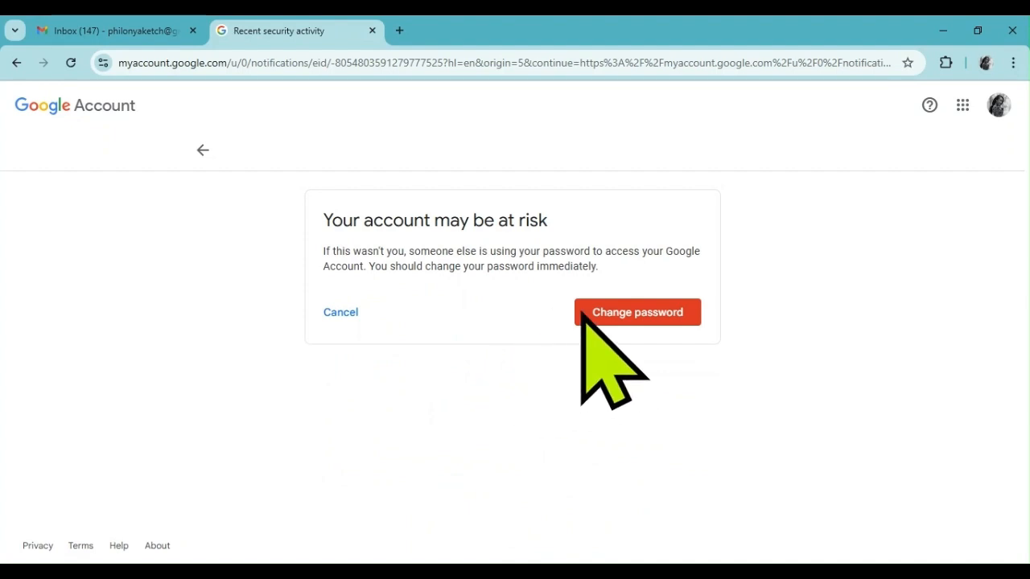
click(206, 150)
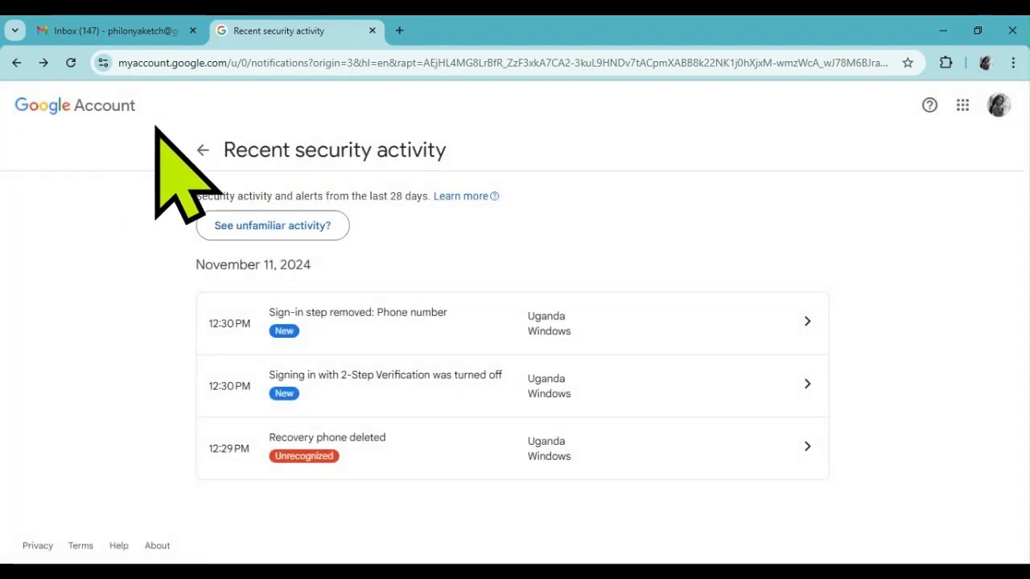
click(197, 149)
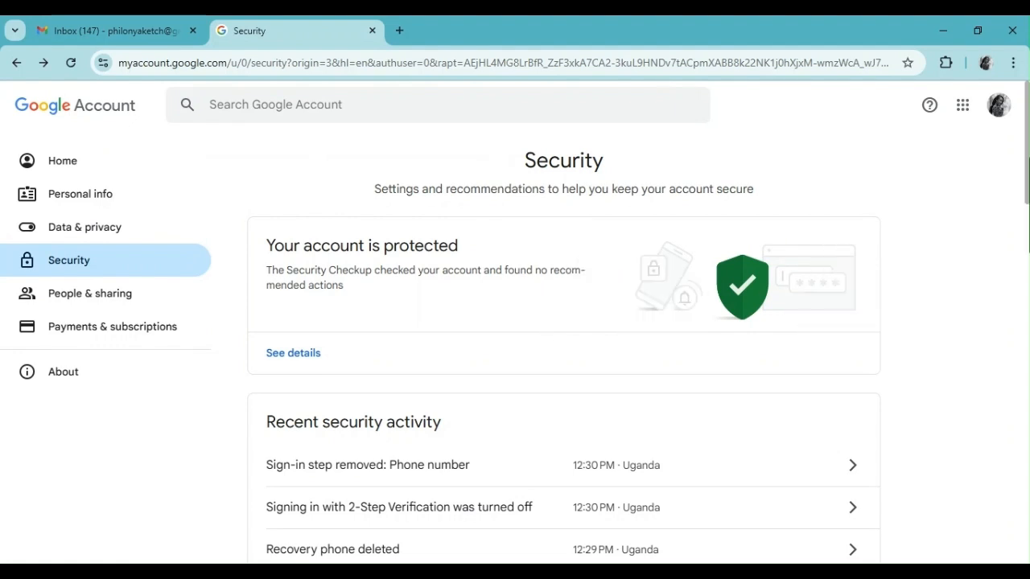
Step: Scroll the Security page to the 'How you sign in to Google' section, where 2-Step Verification is off
scroll(563, 346, down, 5)
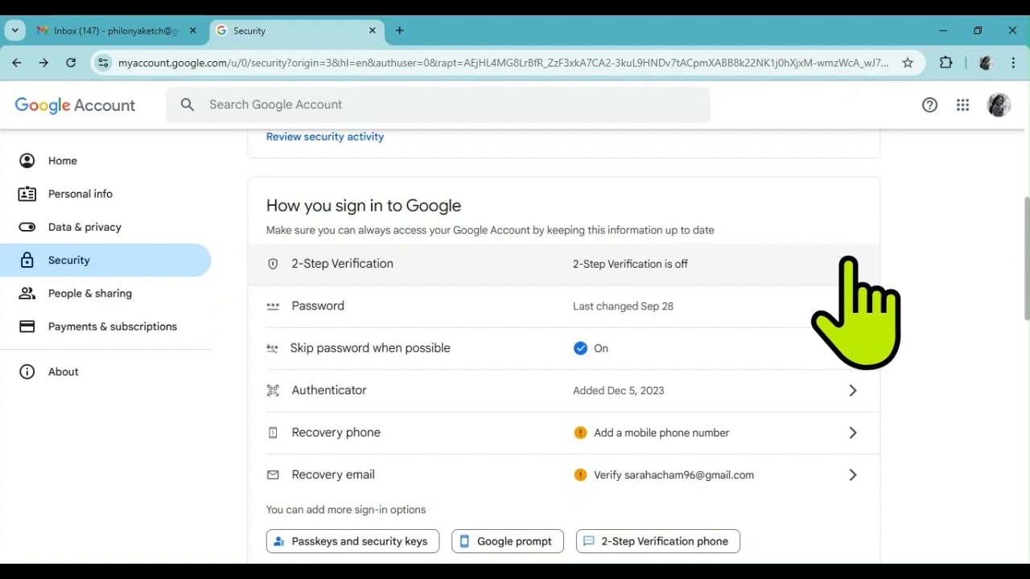
Step: Check the Authenticator app page, which lists an authenticator added 342 days ago, then return to Security
click(845, 392)
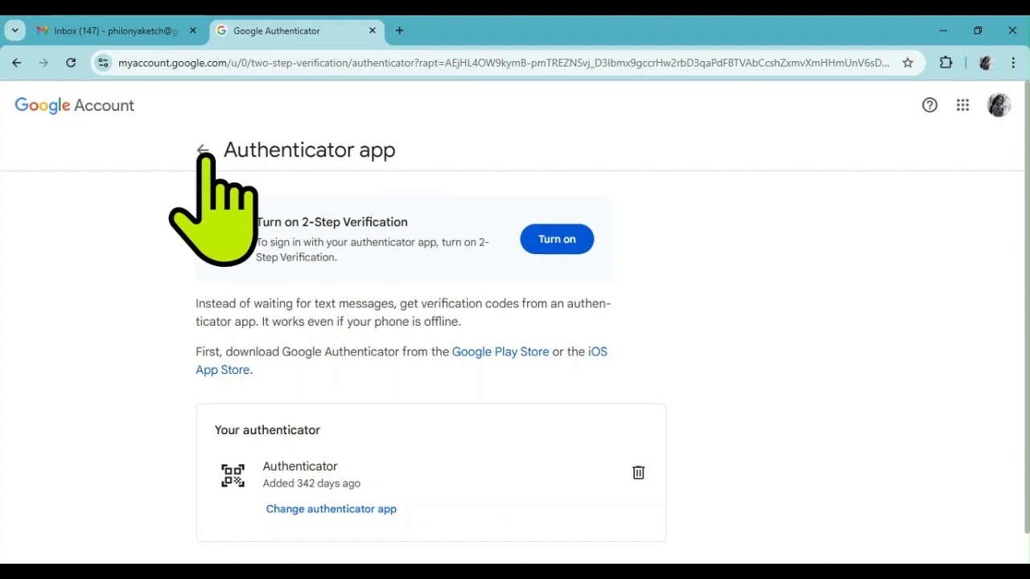
click(203, 150)
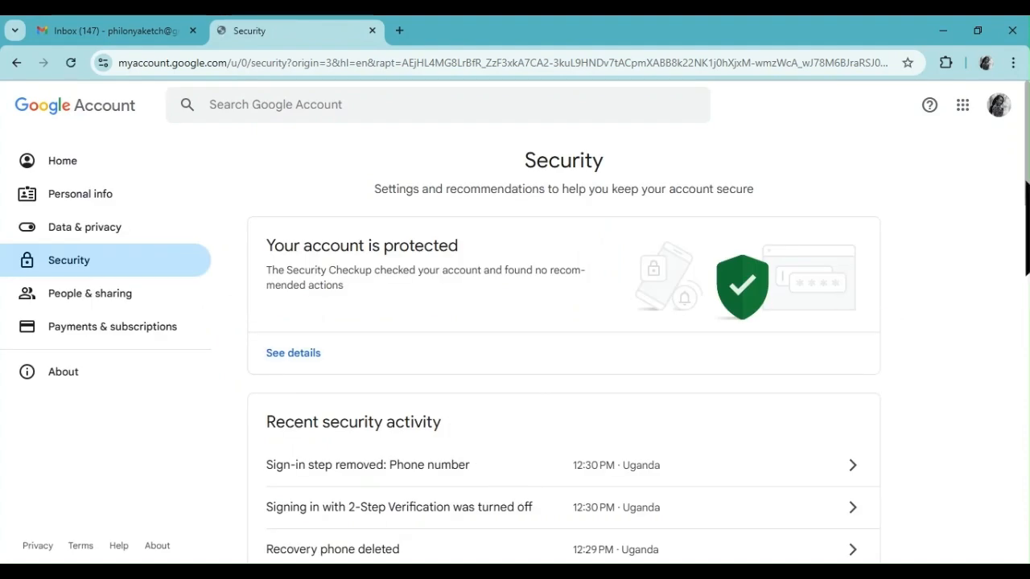
Step: Scroll to the sign-in section and open the 2-Step Verification row, which is currently off
scroll(563, 346, down, 6)
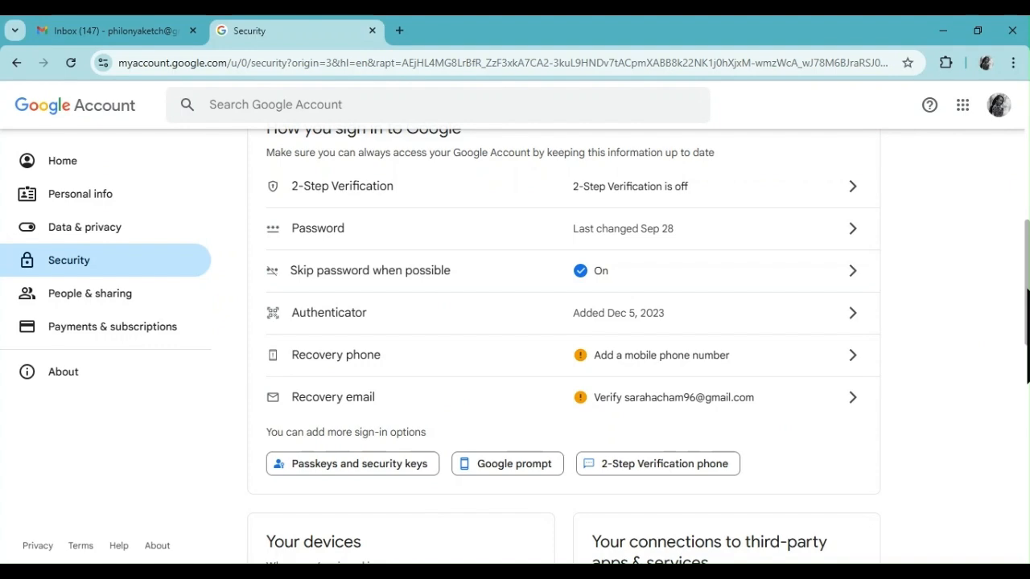
scroll(1012, 426, down, 5)
scroll(1012, 426, up, 6)
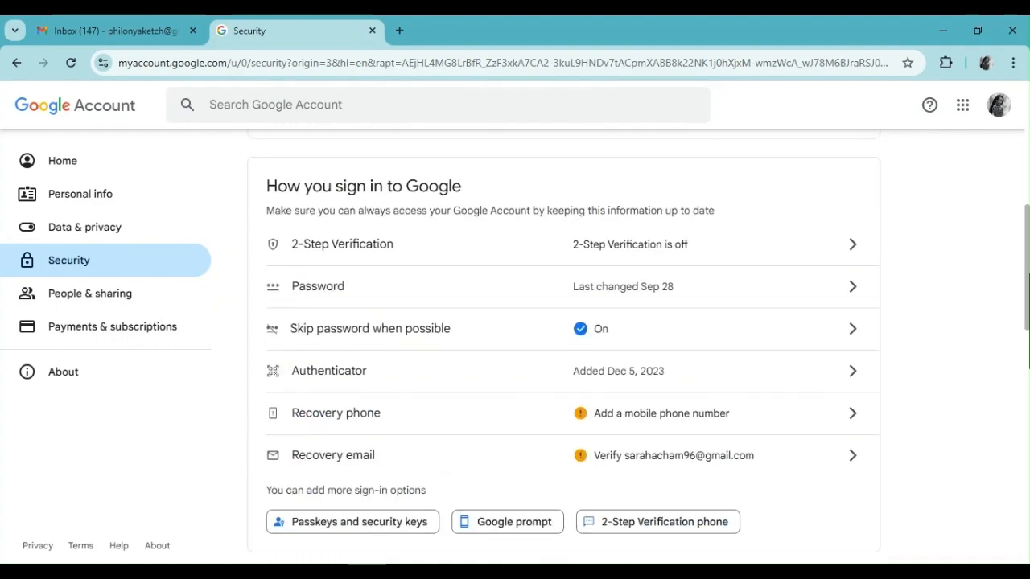
scroll(563, 346, down, 1)
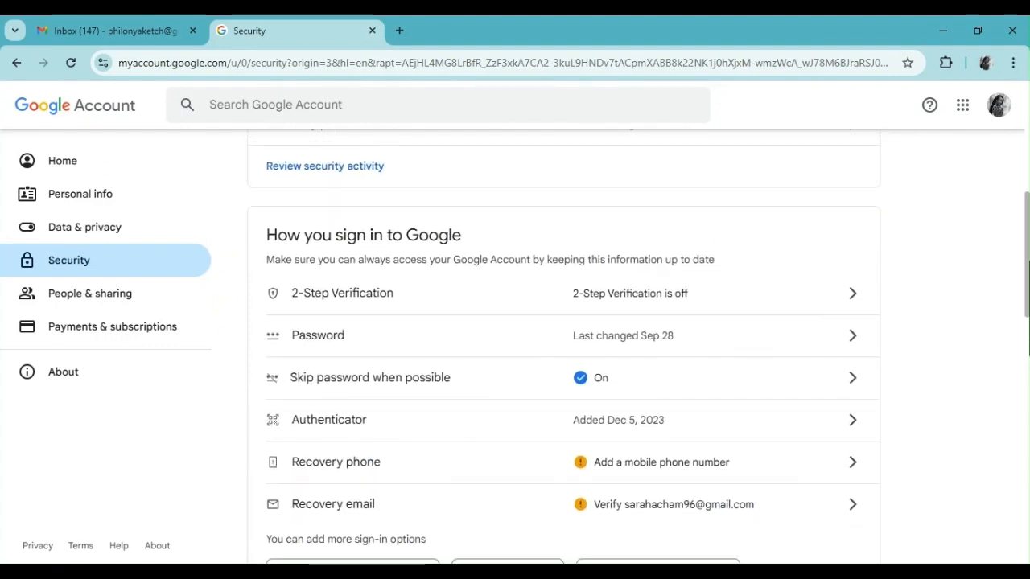
scroll(1027, 338, down, 3)
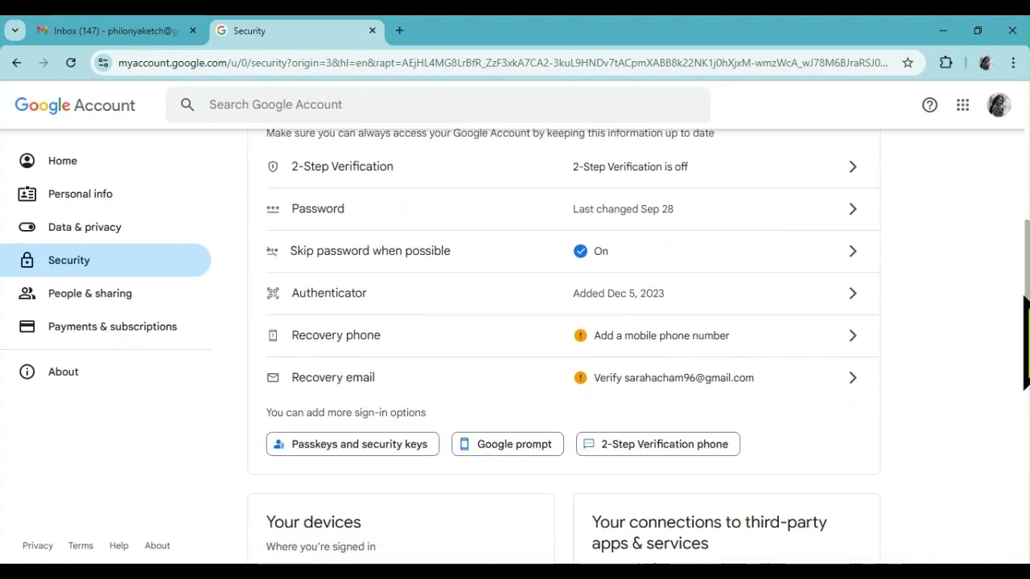
scroll(1026, 338, up, 4)
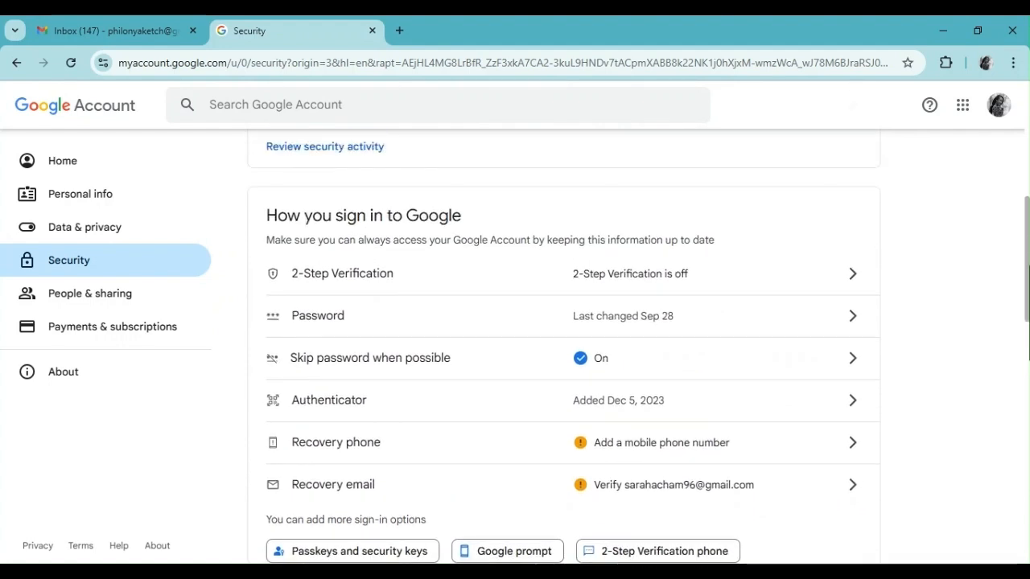
scroll(1027, 338, down, 1)
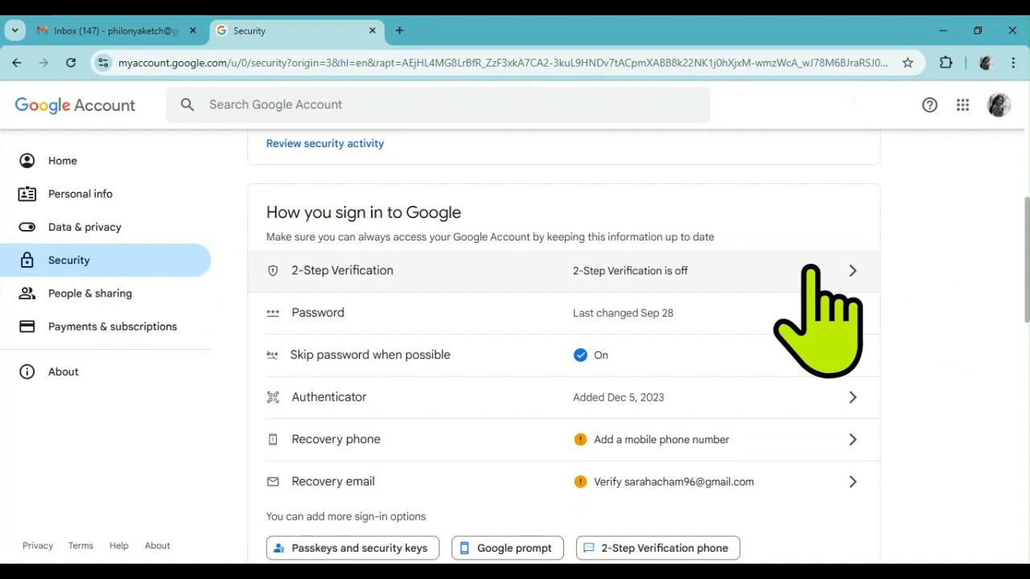
click(810, 269)
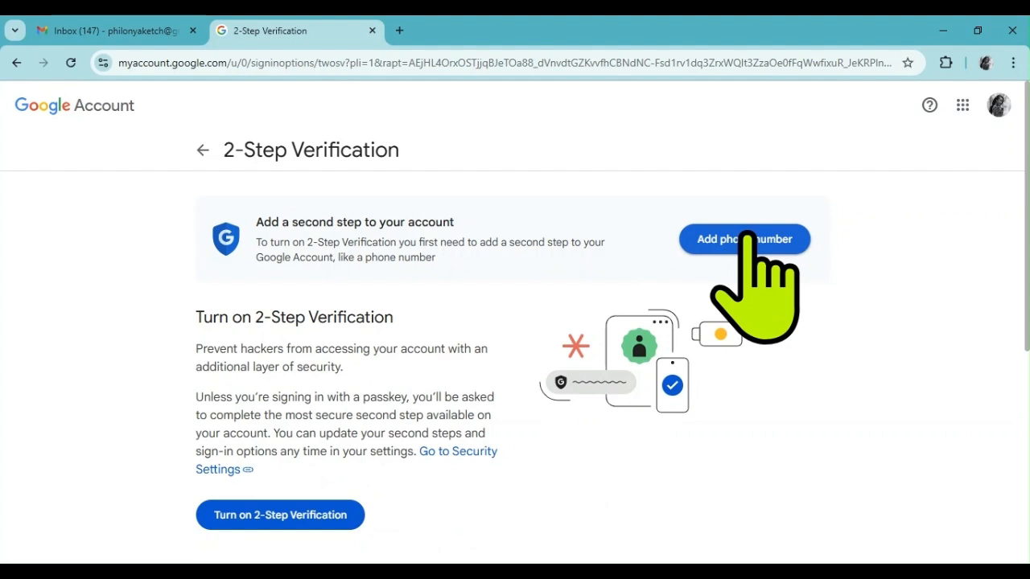
Step: Open the 'Add a phone number for 2-Step Verification' dialog from the 2-Step Verification page
click(746, 238)
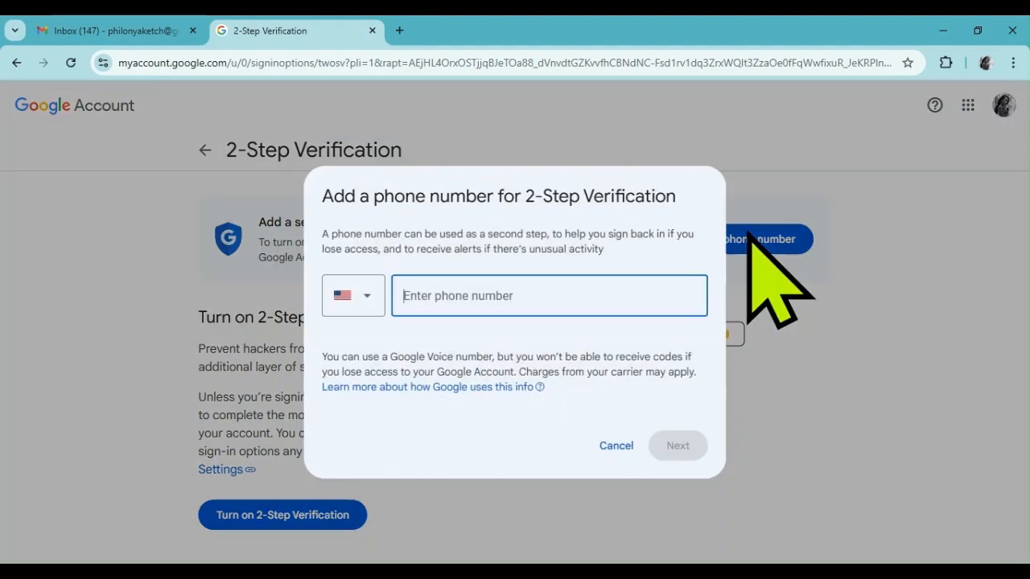
Step: Choose Uganda (+256) as the country code and enter the mobile number
click(367, 299)
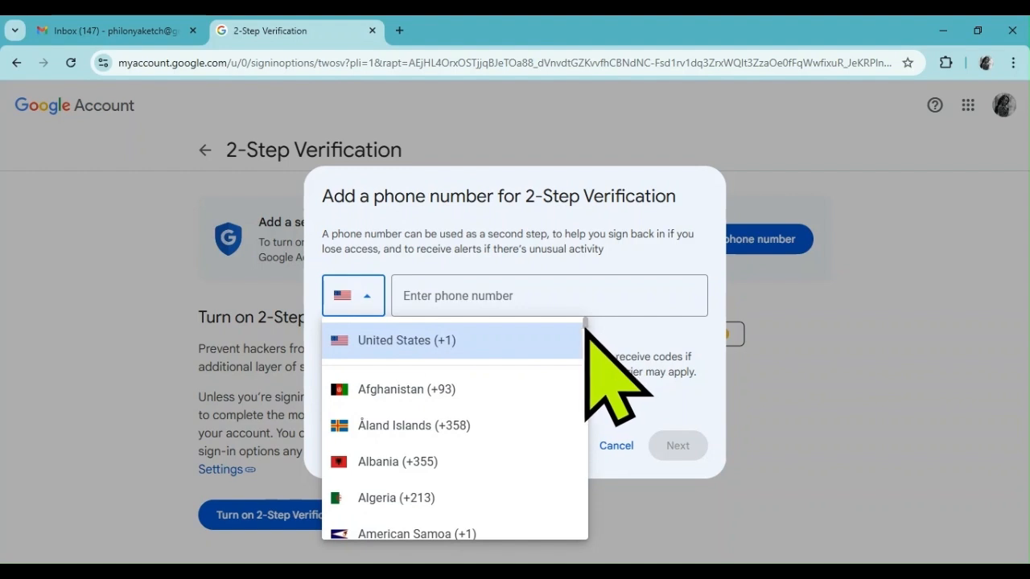
drag(586, 325, 577, 538)
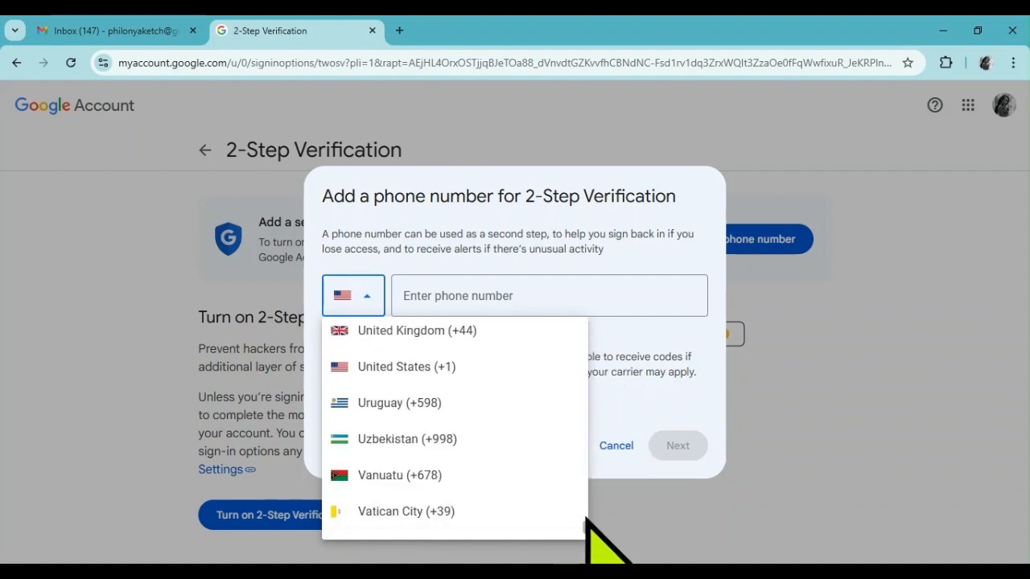
mouse_move(587, 523)
mouse_down()
mouse_move(581, 462)
mouse_move(578, 518)
mouse_up()
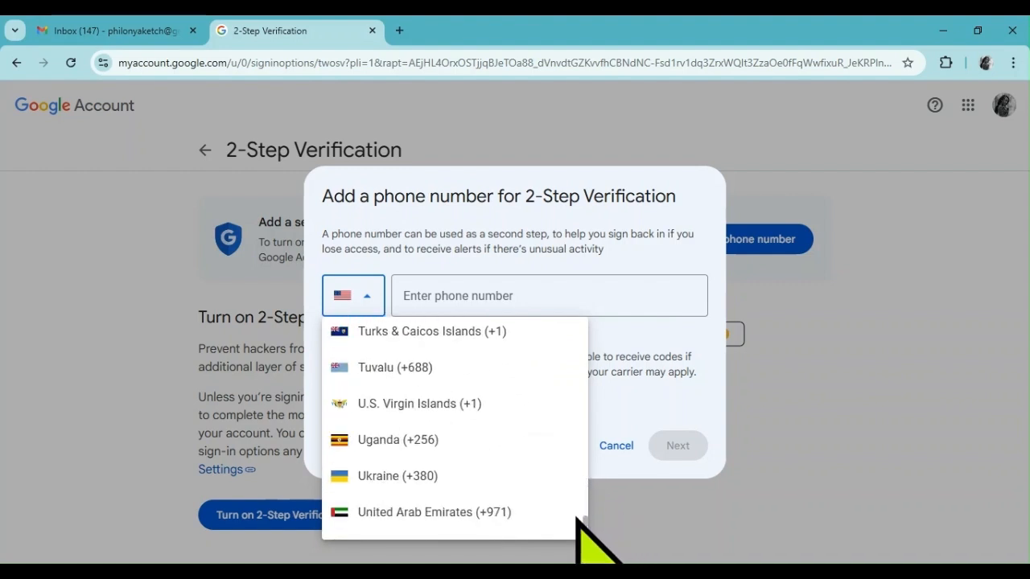
click(419, 434)
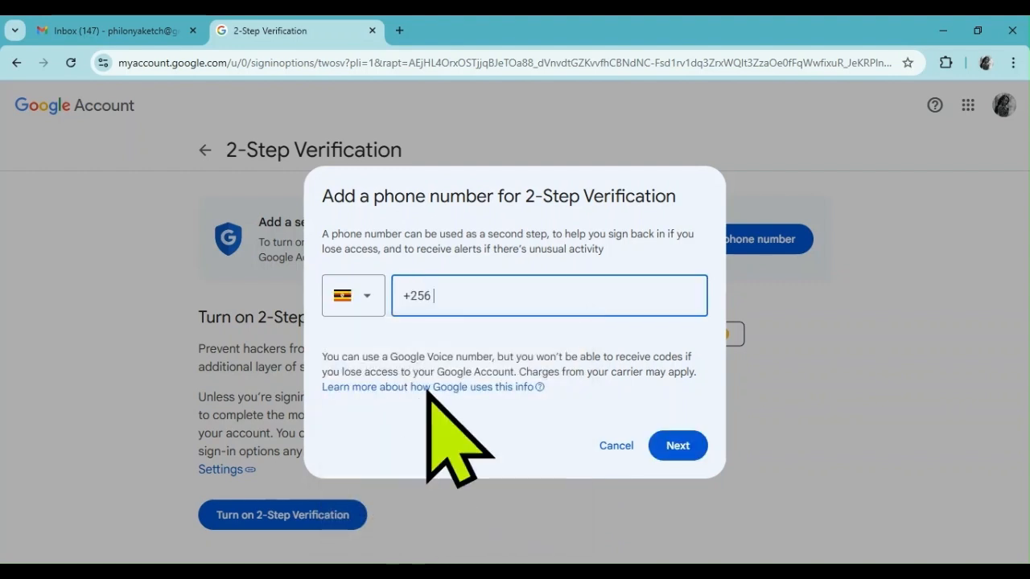
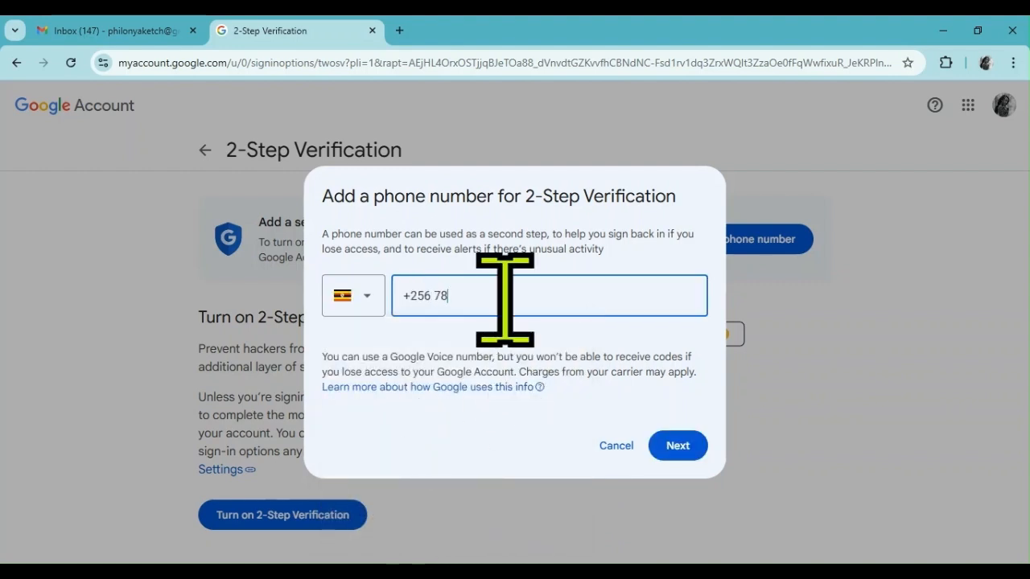
Step: Submit the phone number and verify it with the received SMS code, turning on 2-Step Verification
click(666, 445)
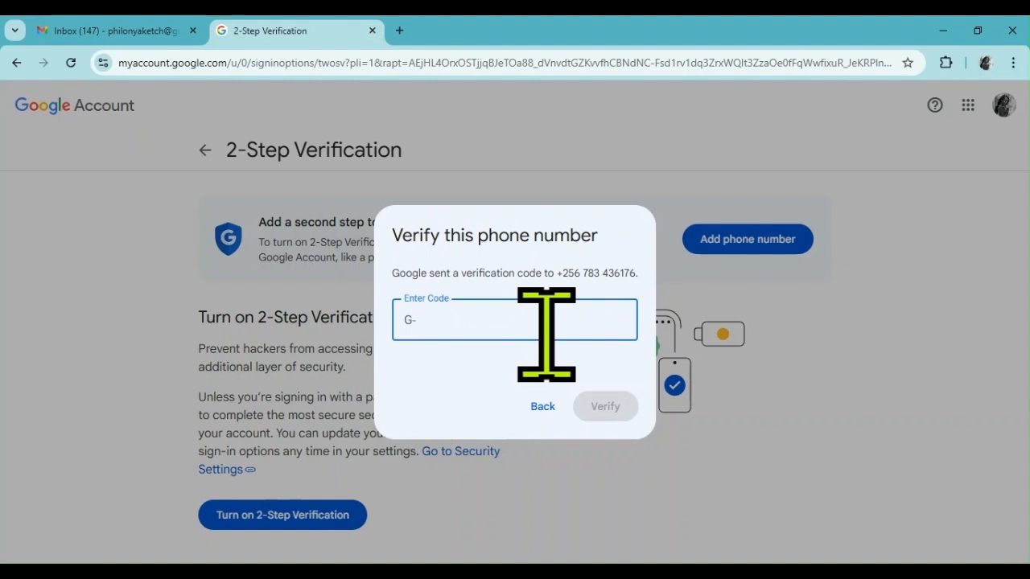
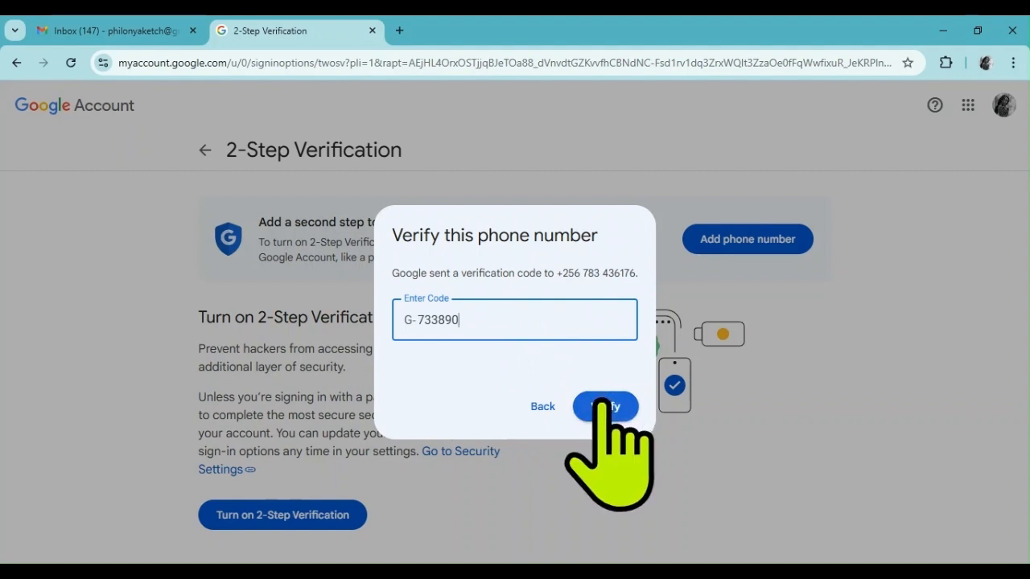
click(602, 403)
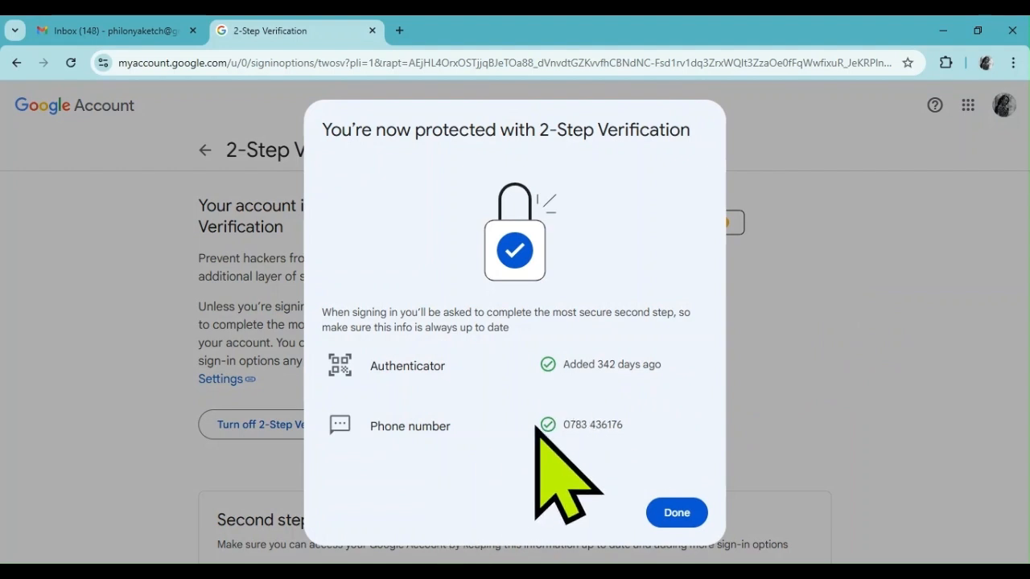
Step: Dismiss the confirmation and review the second-step options, including the Google prompt details
click(676, 514)
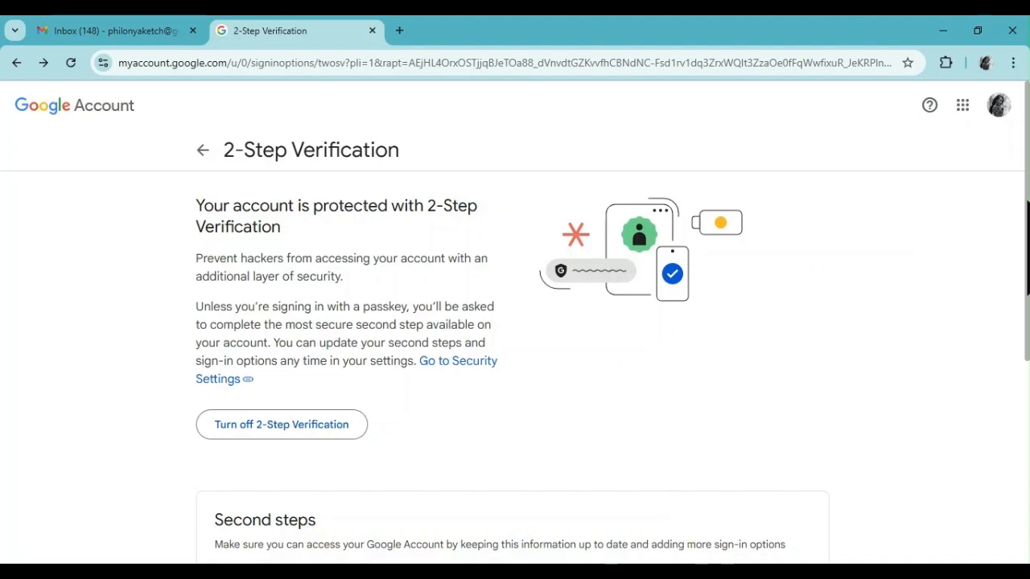
drag(1028, 249, 1027, 448)
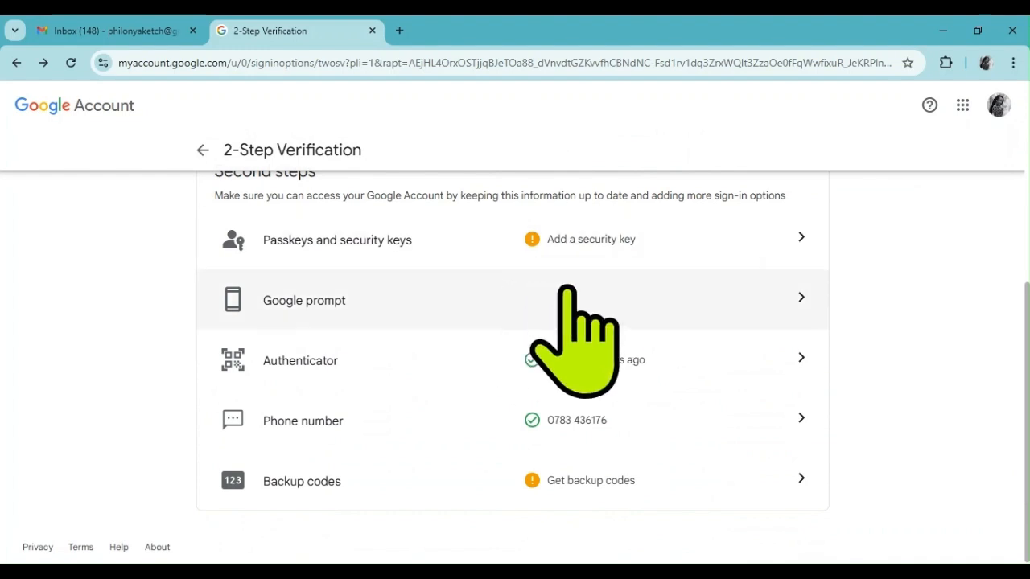
click(793, 296)
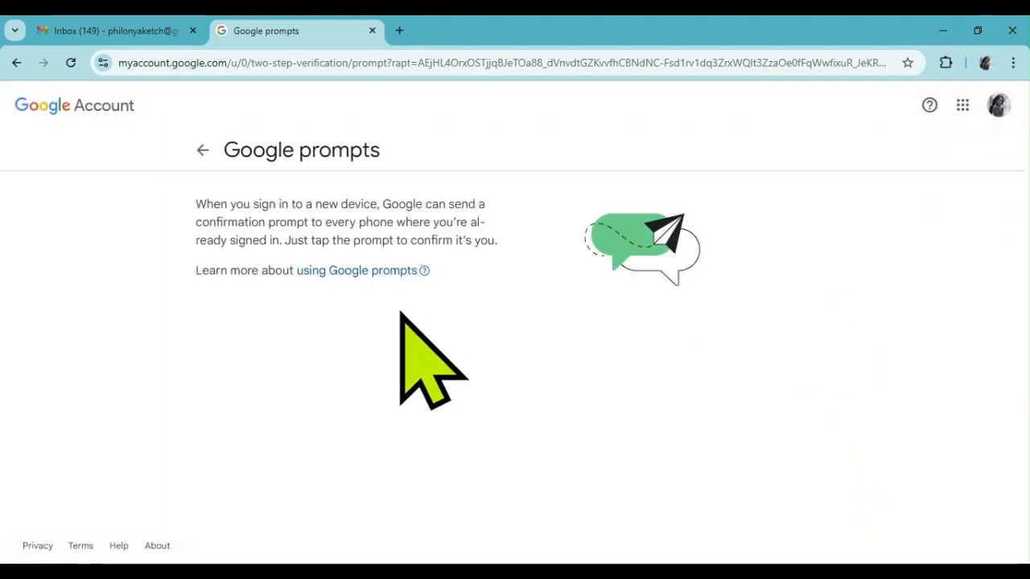
click(203, 152)
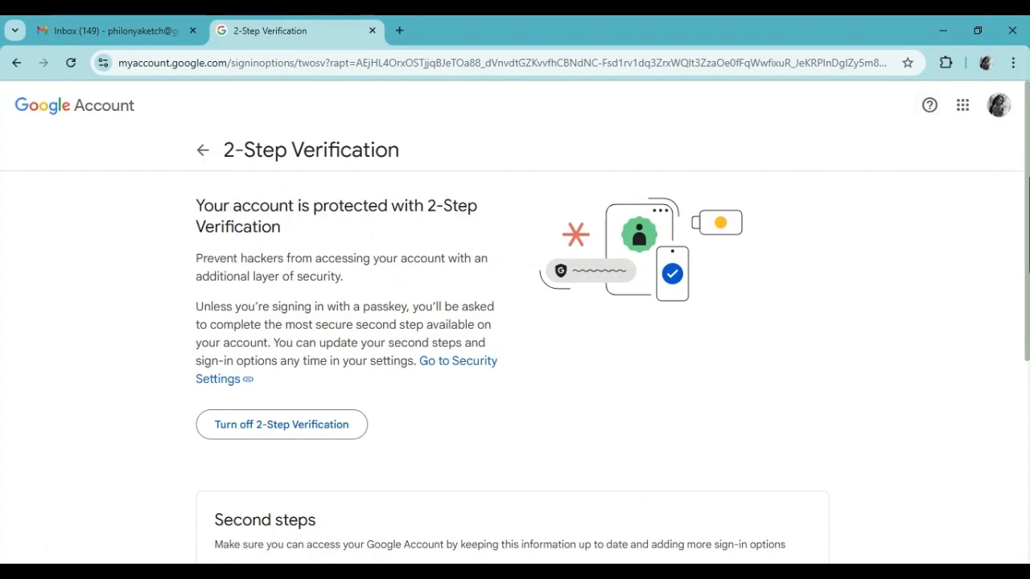
scroll(998, 394, down, 5)
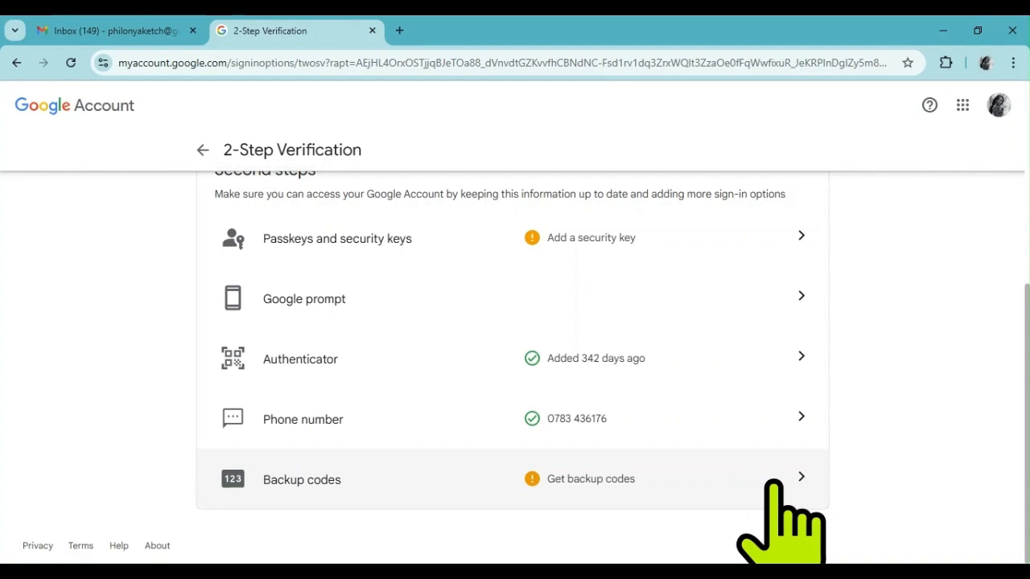
Step: Generate a new set of backup codes and download them as a file
click(774, 483)
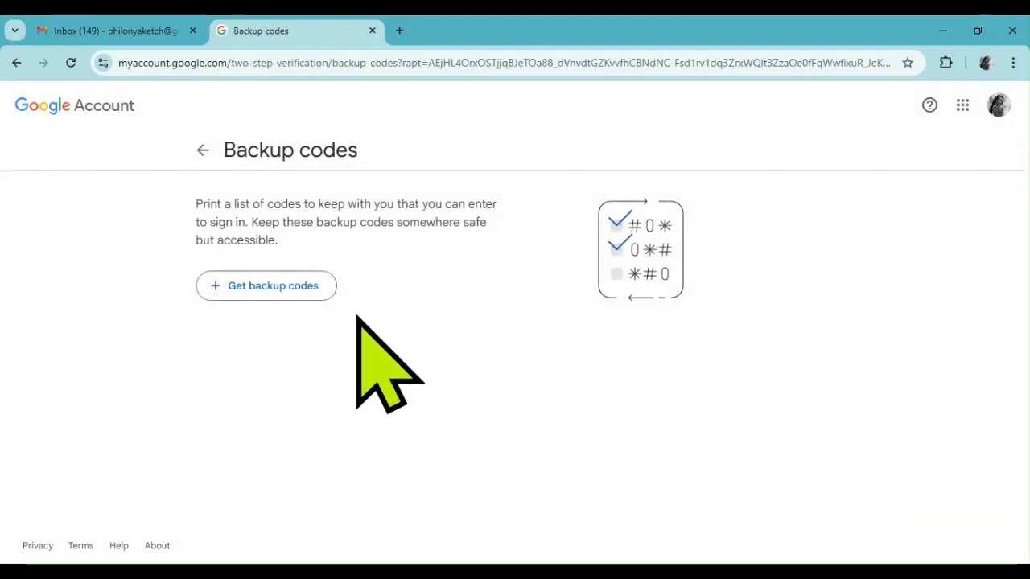
click(261, 289)
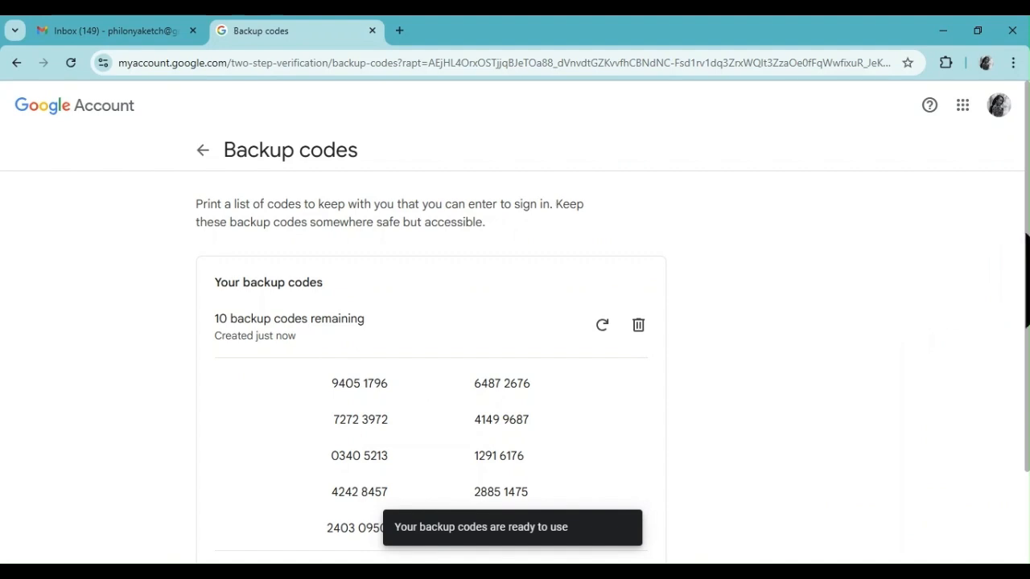
drag(1027, 242, 1028, 342)
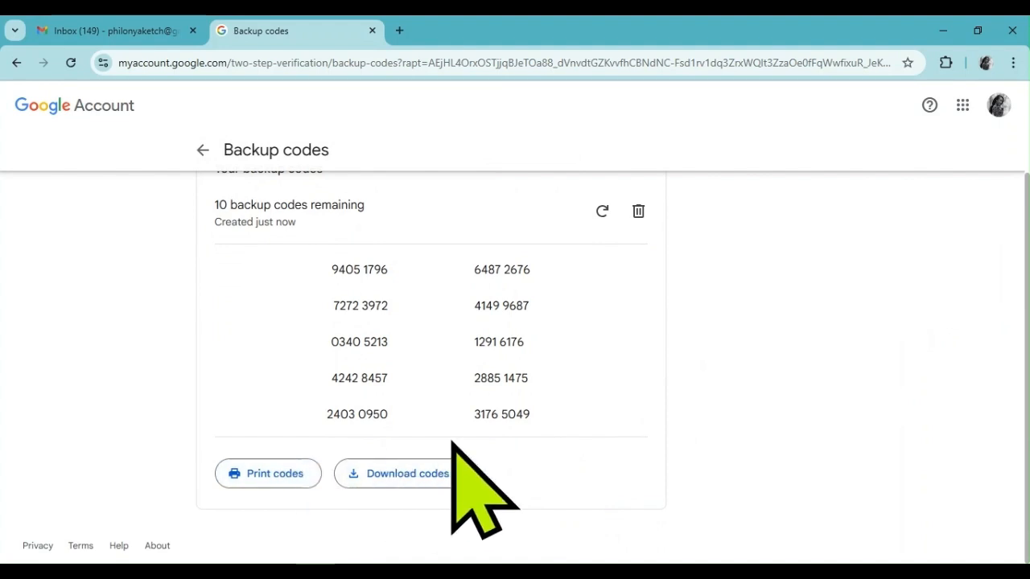
click(418, 475)
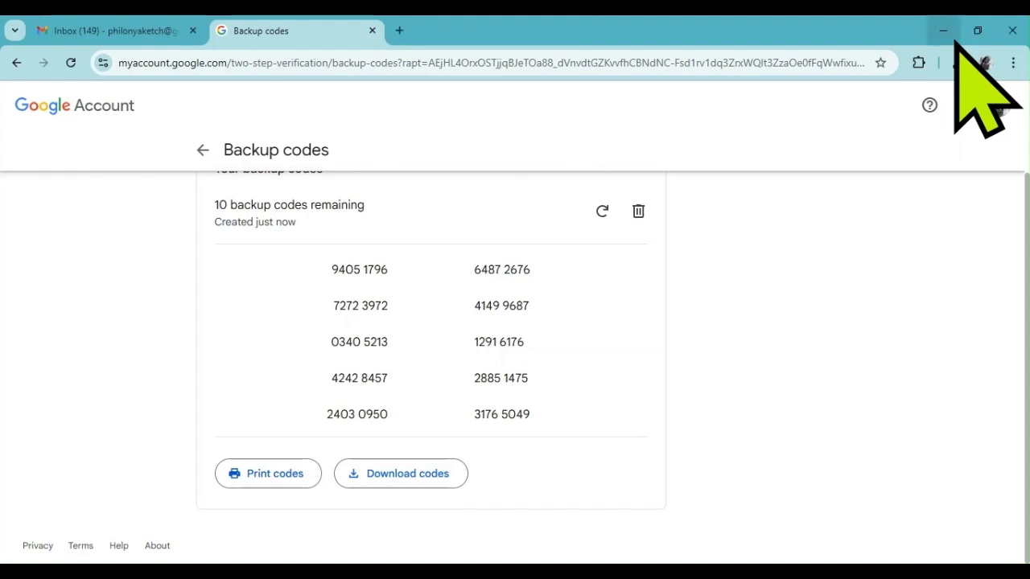
Step: Return to 2-Step Verification and confirm Backup codes shows '10 codes available'
click(202, 151)
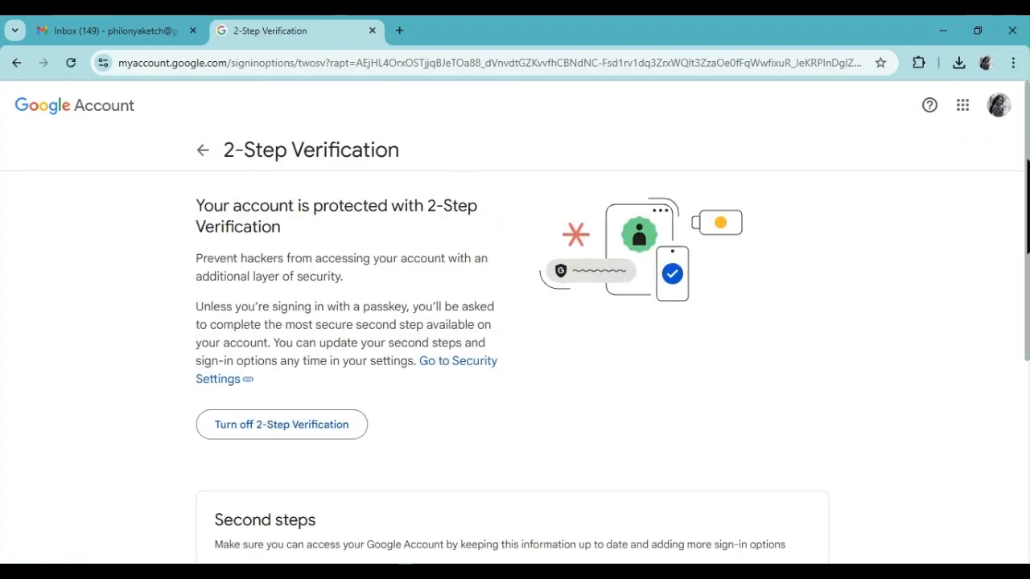
scroll(515, 362, down, 4)
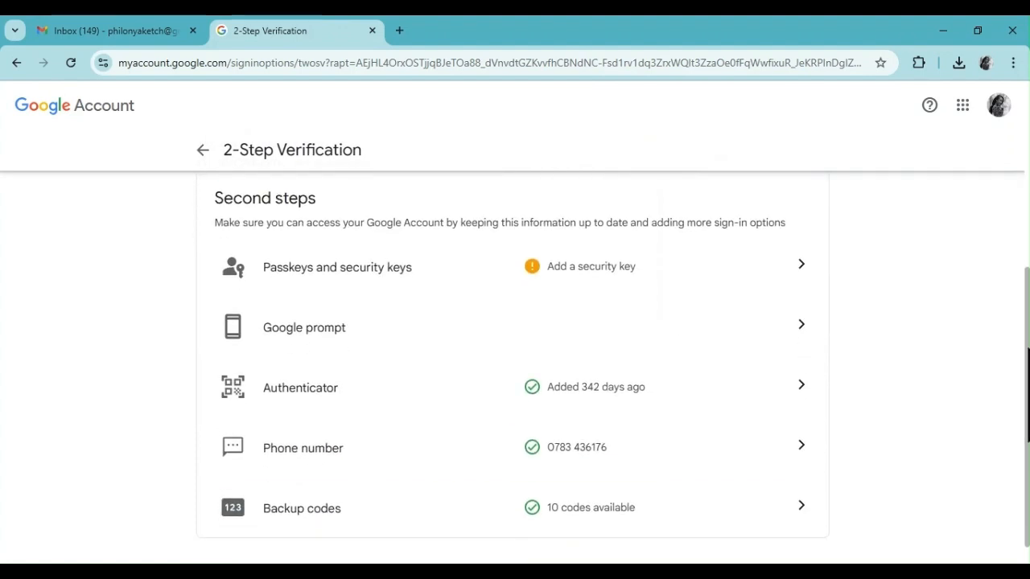
scroll(1022, 387, down, 1)
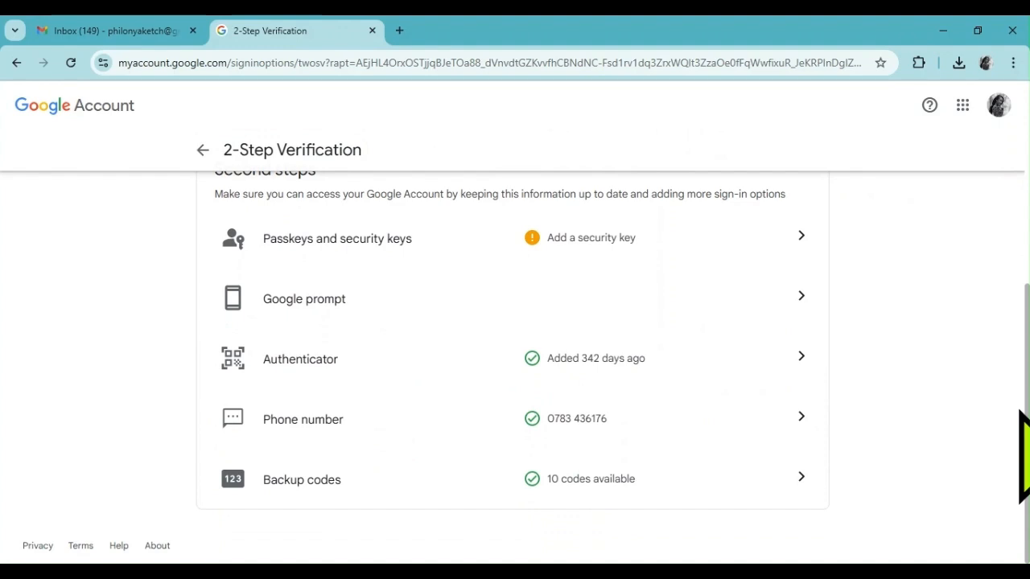
scroll(1021, 418, up, 2)
scroll(515, 362, down, 1)
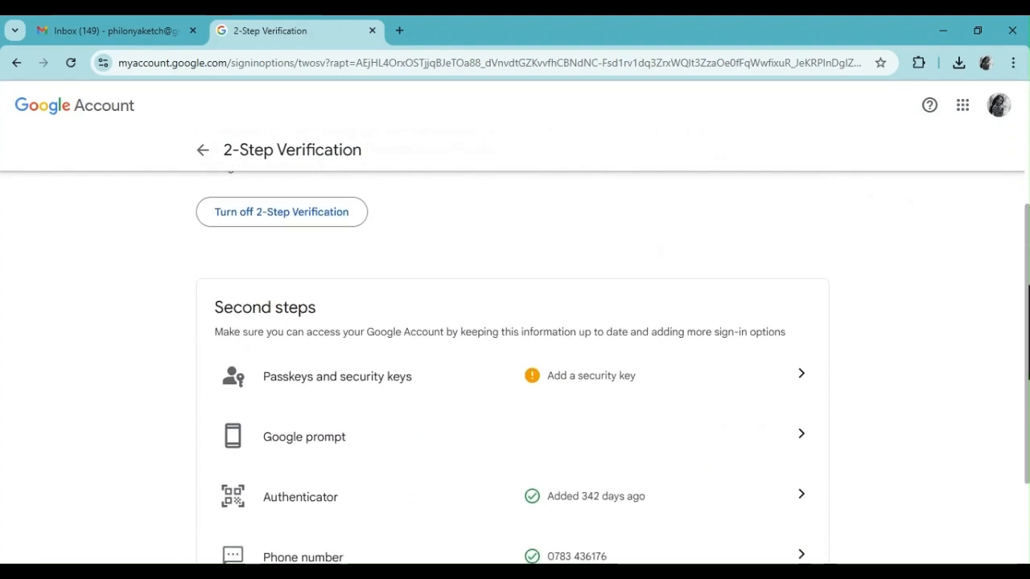
scroll(515, 362, up, 2)
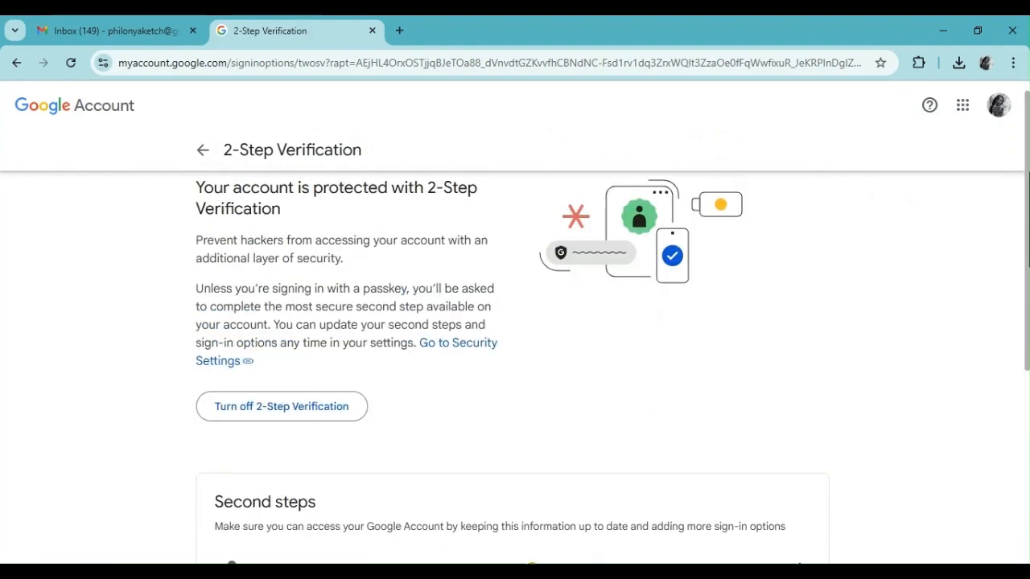
click(198, 148)
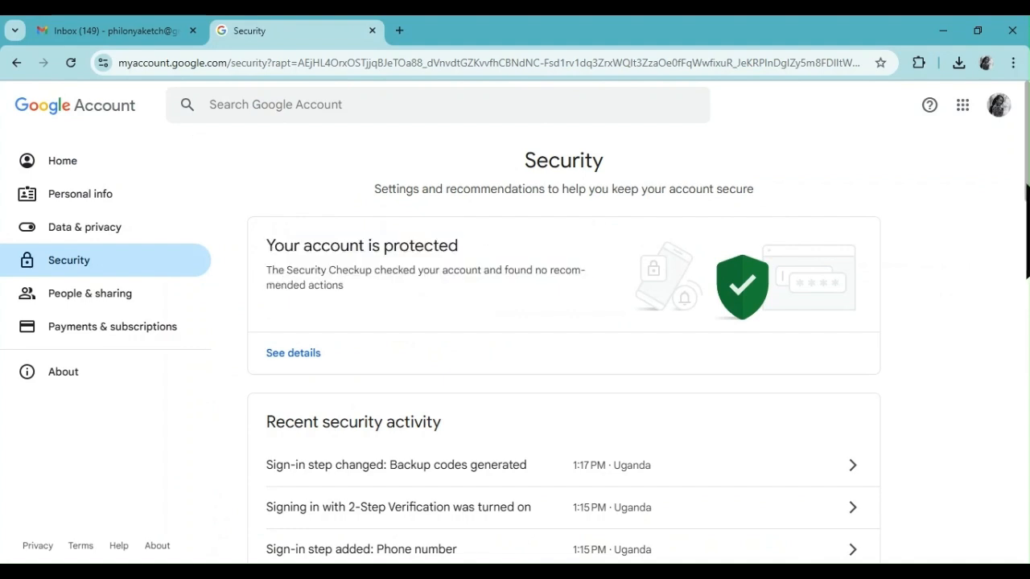
drag(1027, 187, 1028, 306)
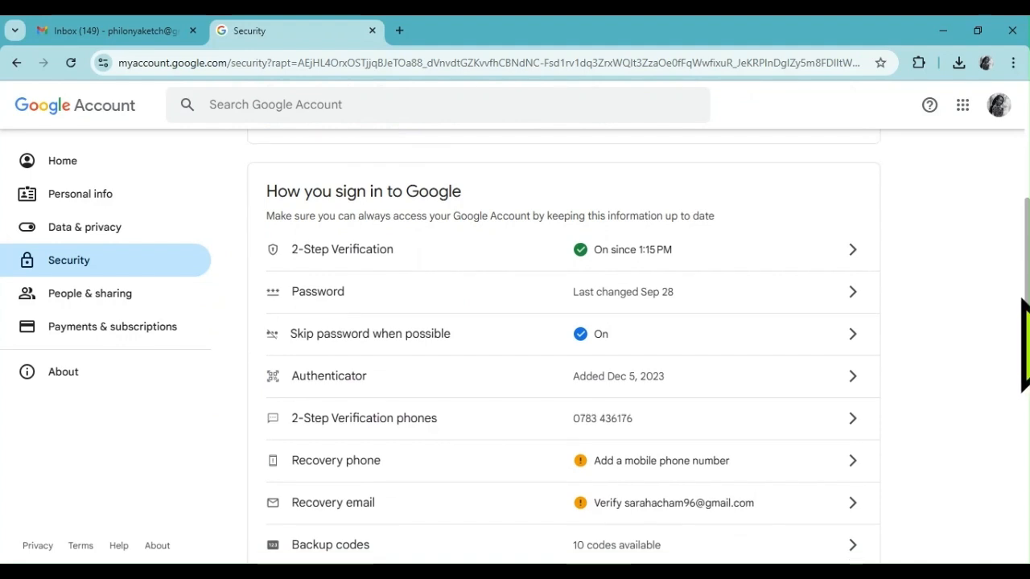
drag(1028, 306, 1027, 339)
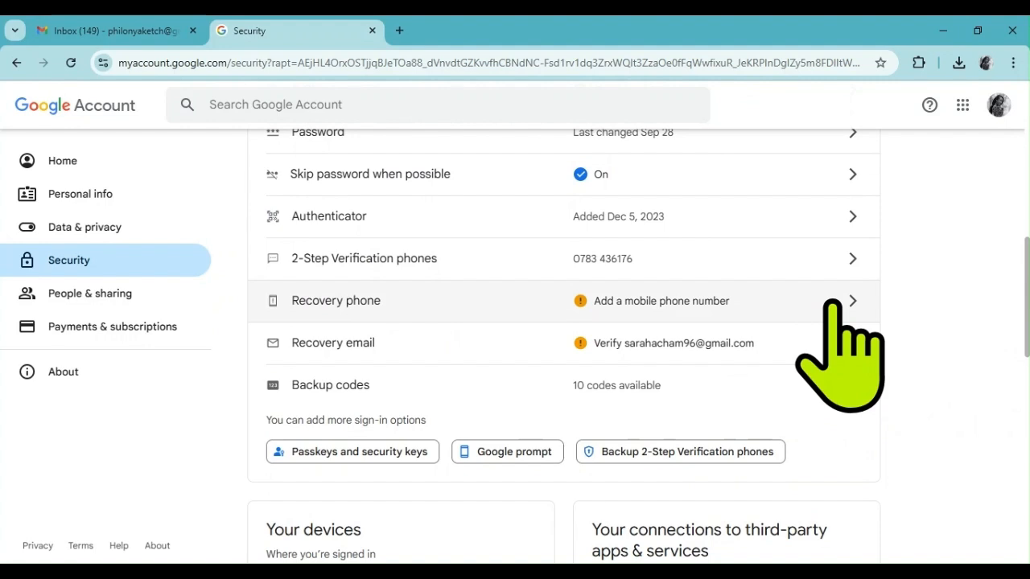
Step: Add the account's existing Uganda mobile number as recovery phone, verifying it with an SMS code
click(832, 302)
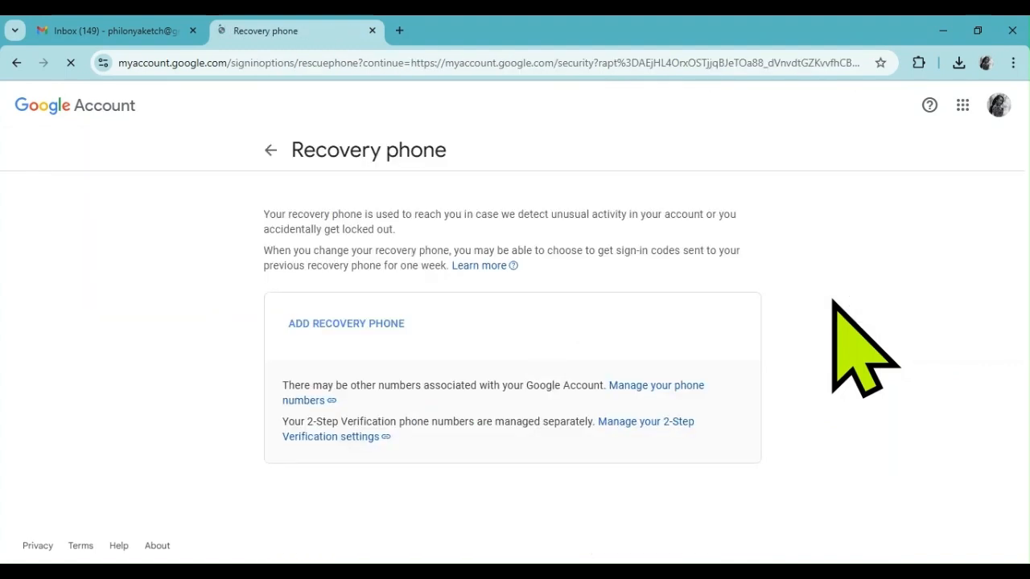
click(341, 324)
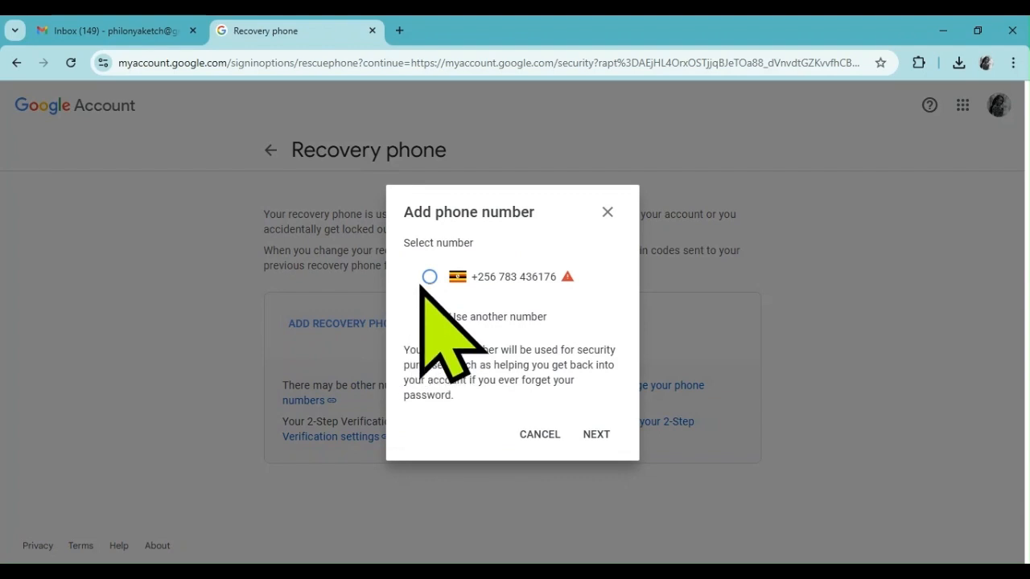
click(426, 277)
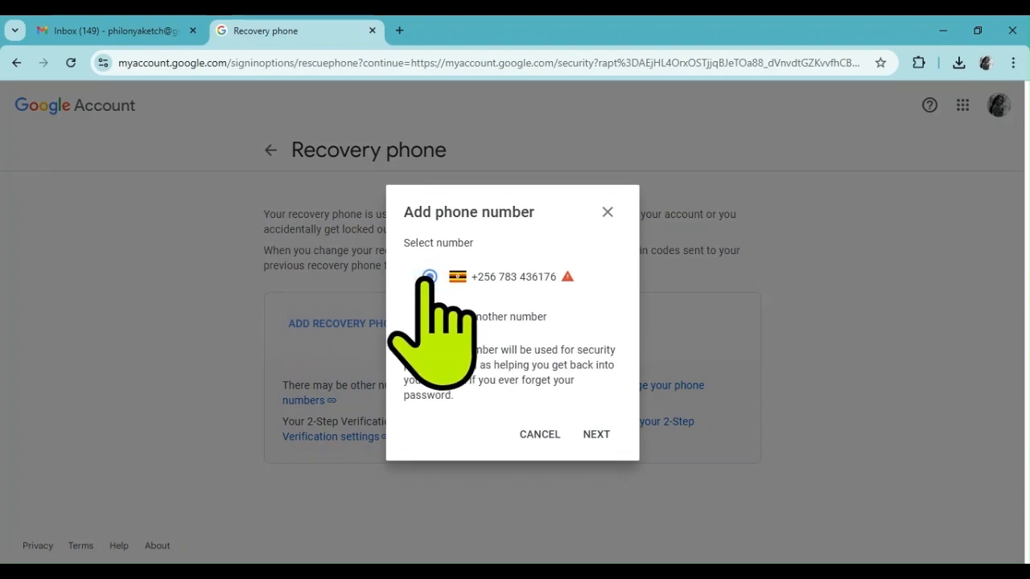
click(597, 434)
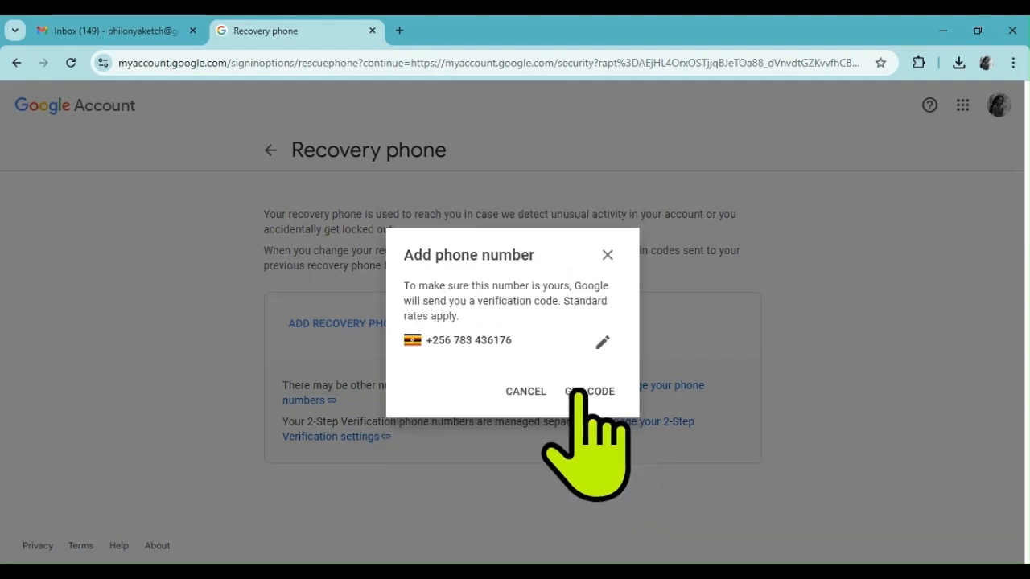
click(580, 393)
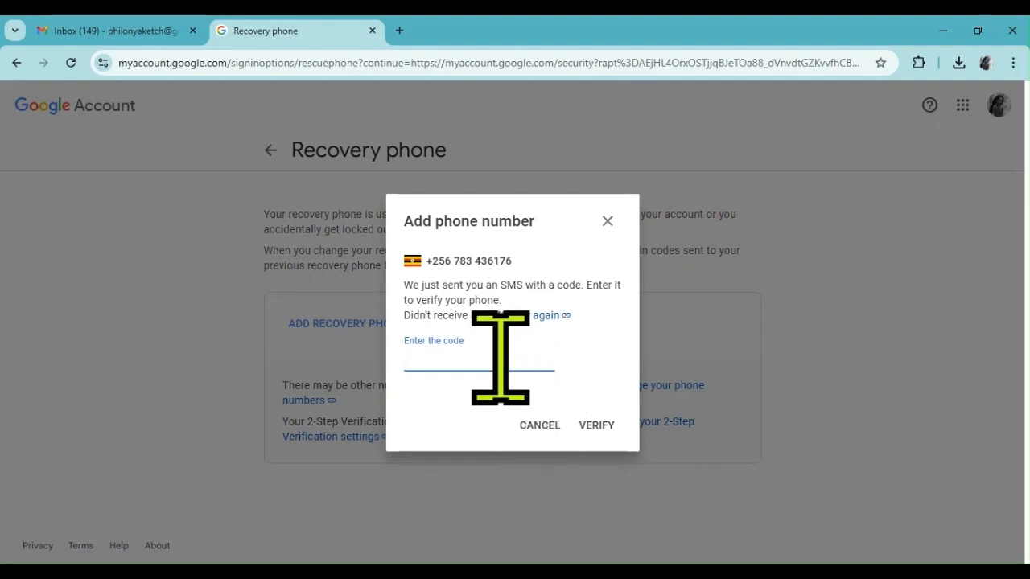
click(596, 424)
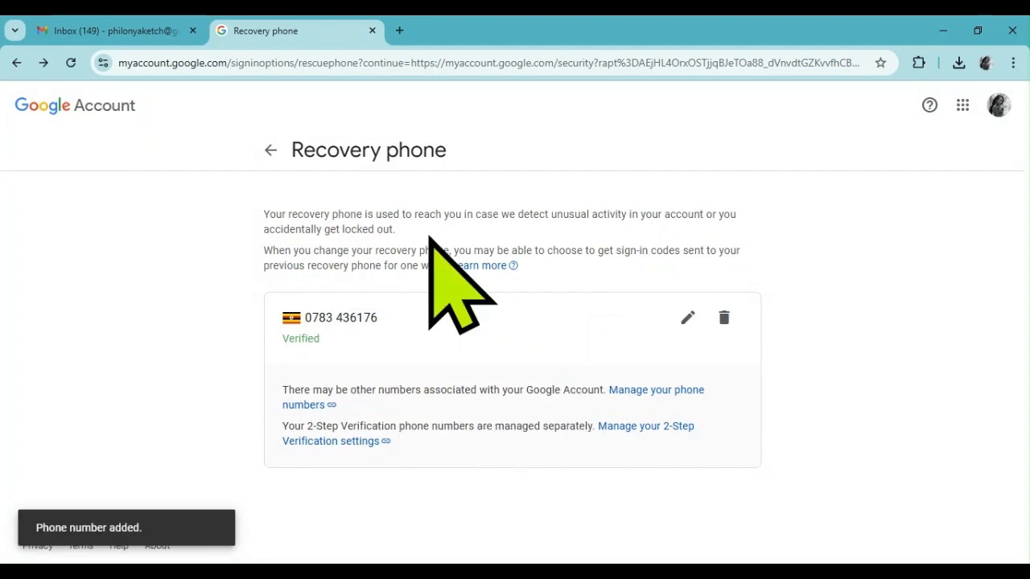
Step: Back on Security, scroll to Your devices and the third-party connections list (LinkedIn, Mailvelope, Medium)
click(271, 151)
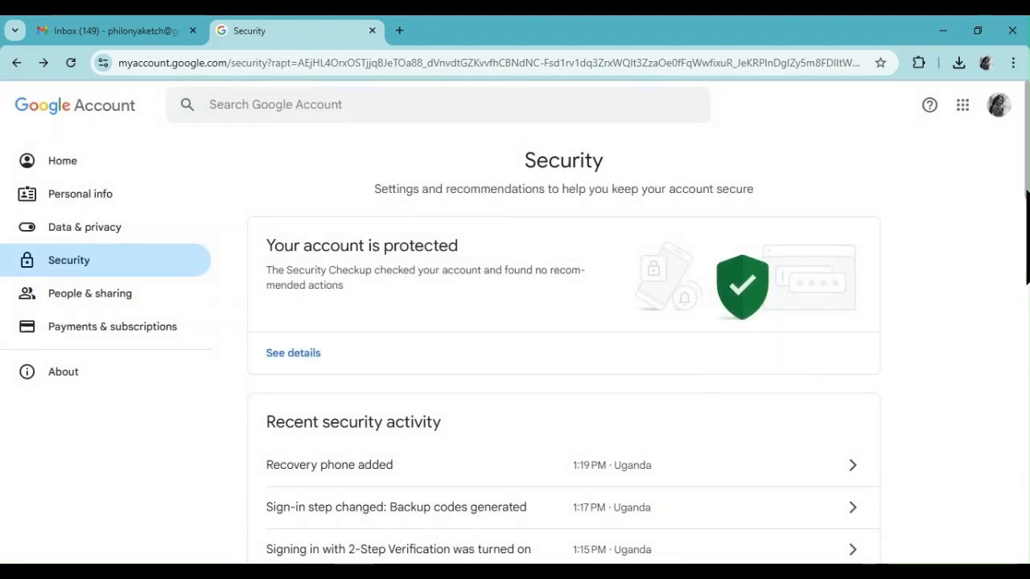
drag(1027, 195, 1020, 360)
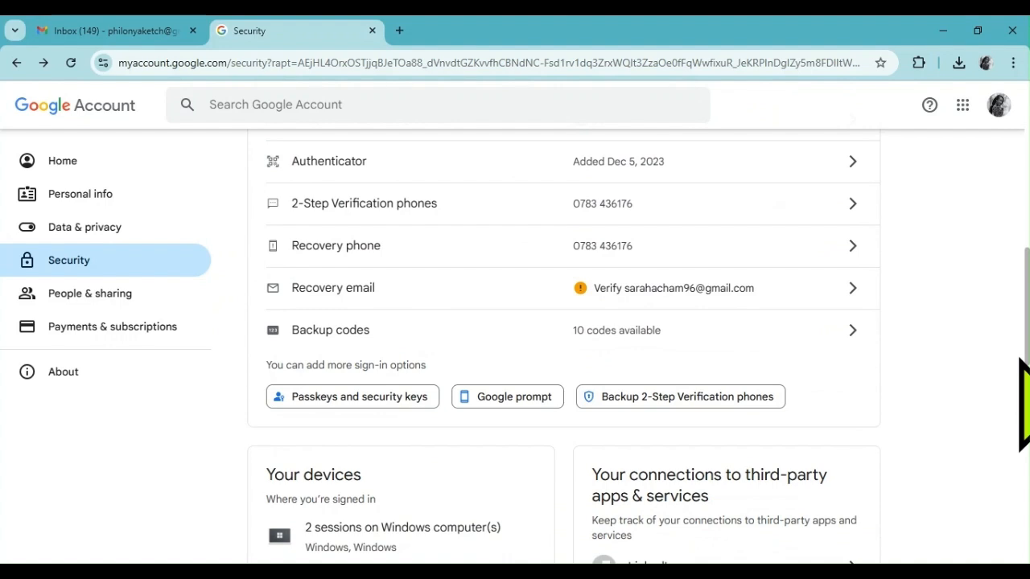
mouse_move(1021, 359)
mouse_down()
mouse_move(1026, 178)
mouse_move(1025, 375)
mouse_up()
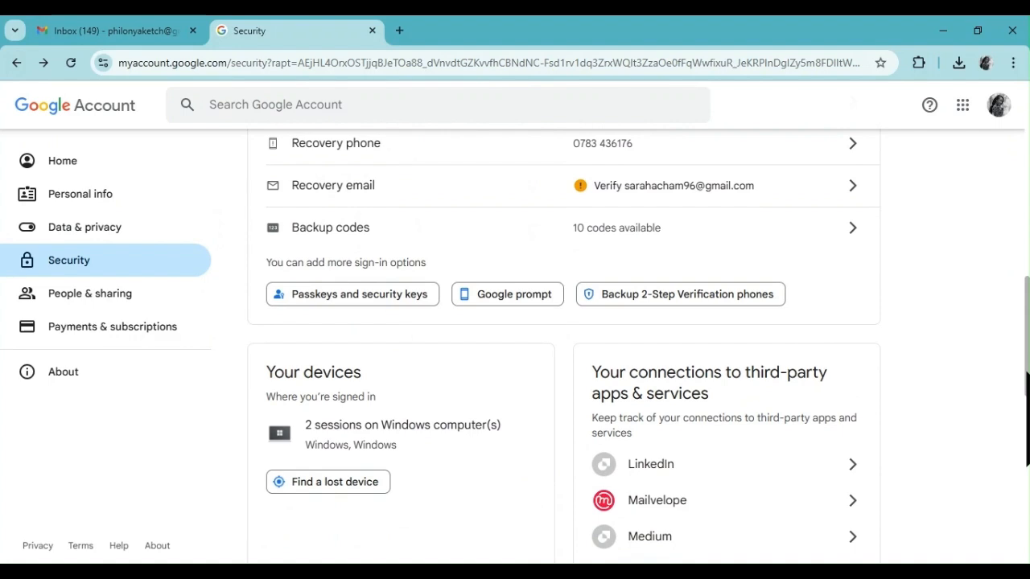
drag(1025, 375, 1027, 410)
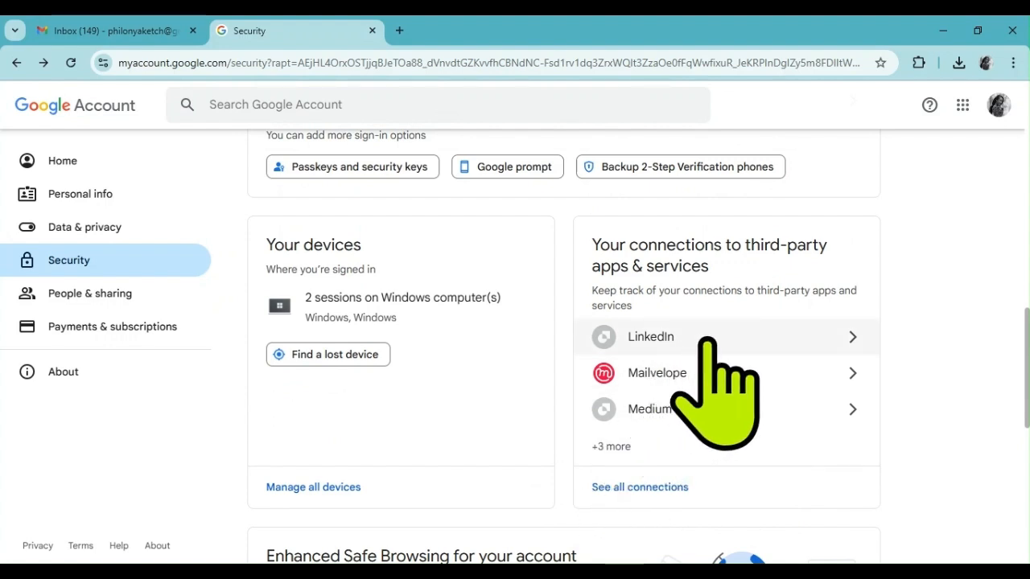
Step: Delete all LinkedIn connections from the account and return to the Security page
click(847, 341)
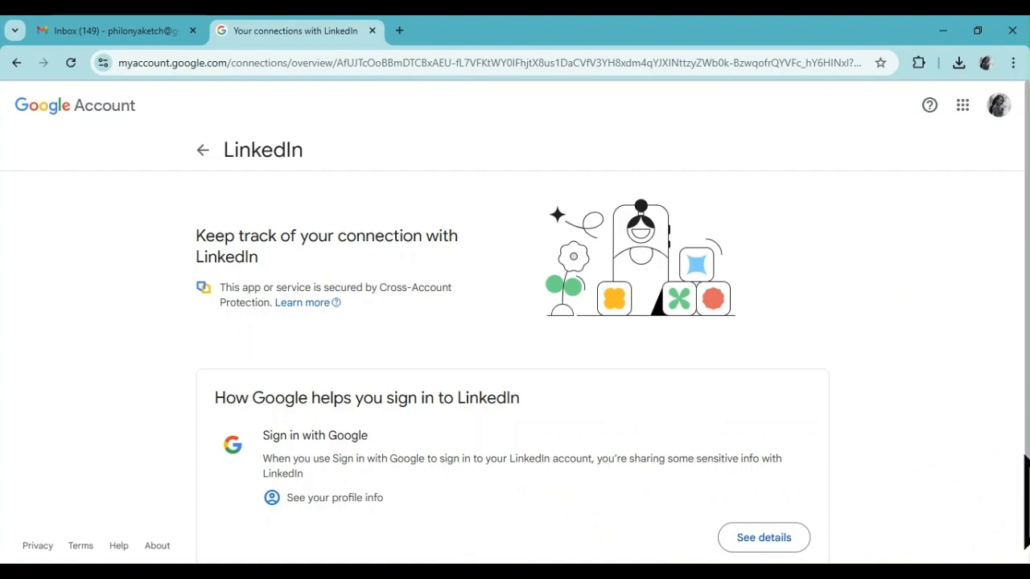
drag(1026, 457, 1027, 483)
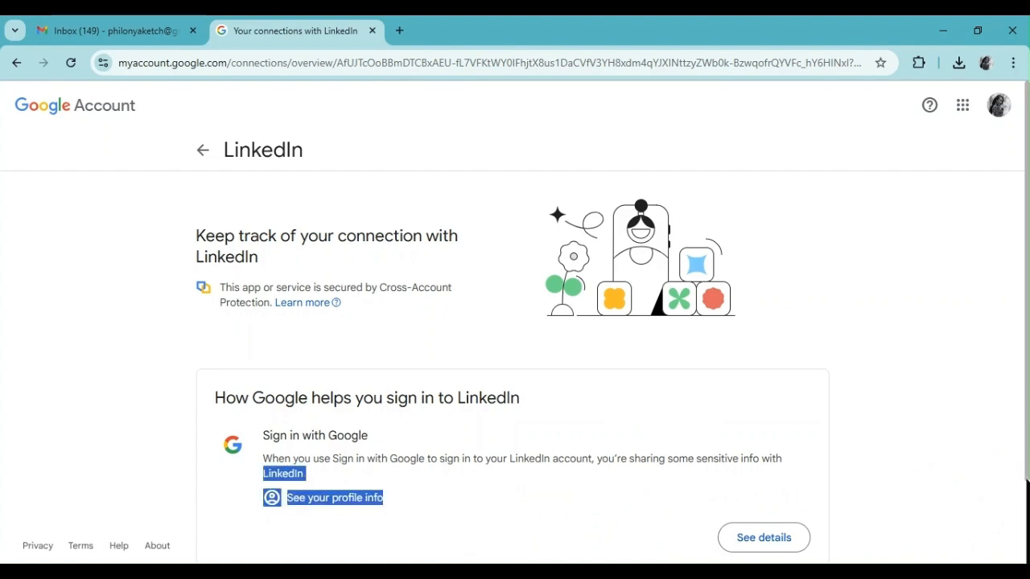
scroll(1027, 482, down, 2)
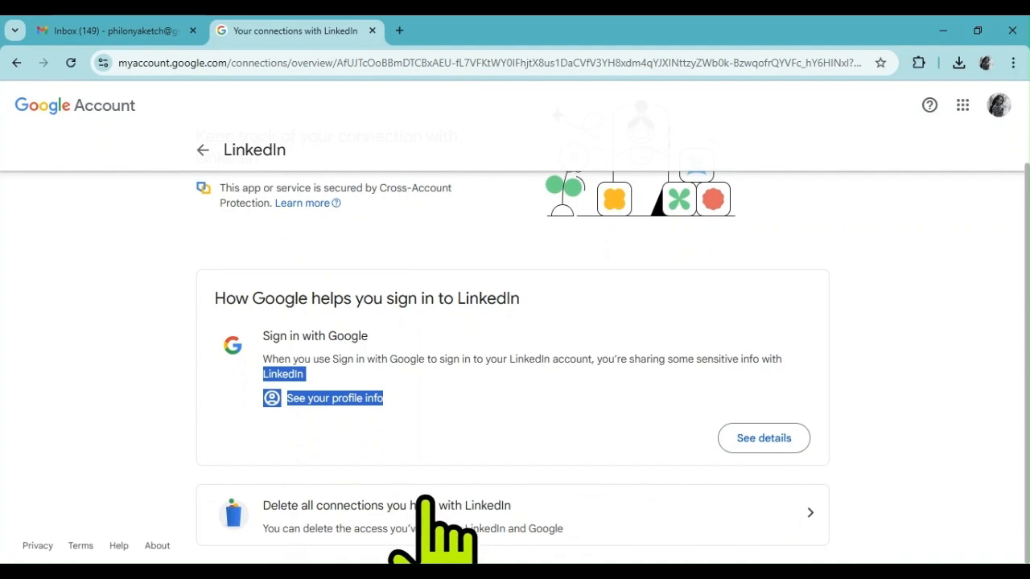
click(807, 515)
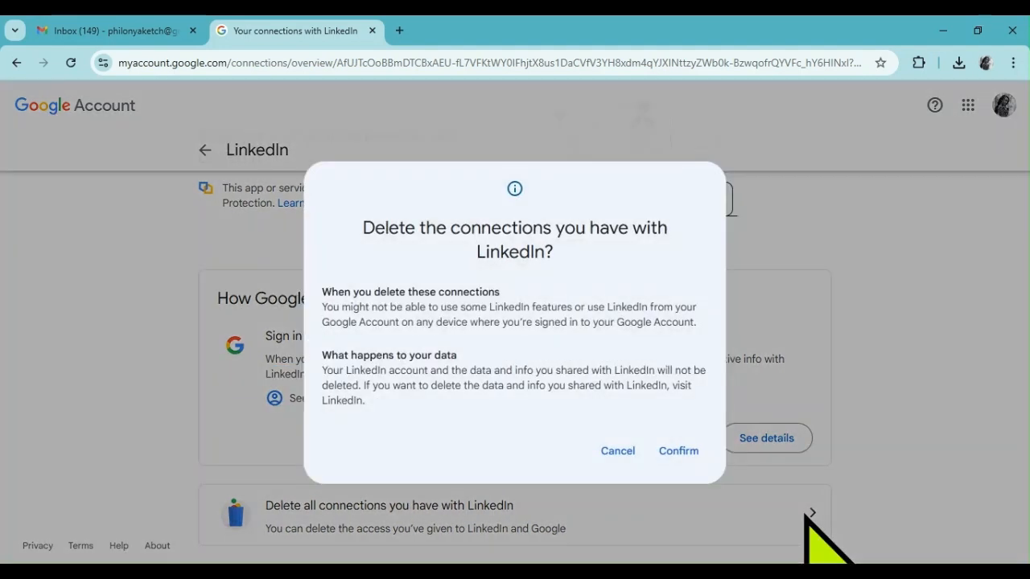
click(679, 452)
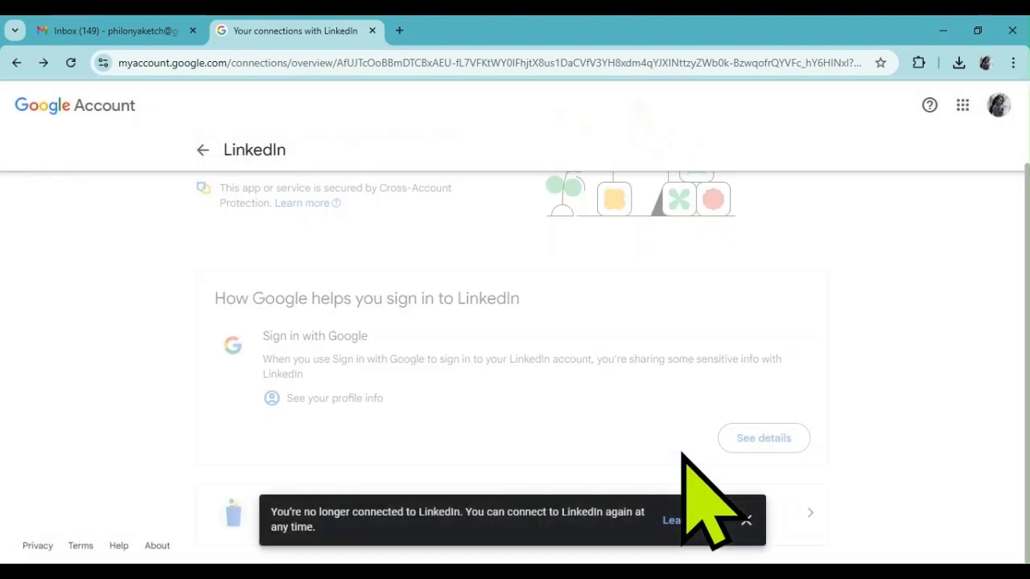
click(745, 520)
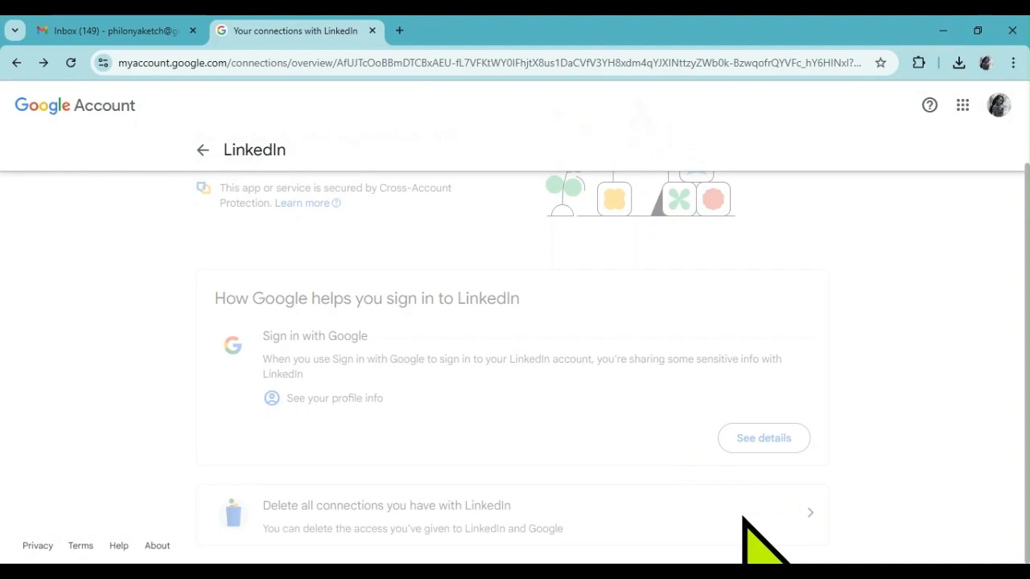
click(203, 149)
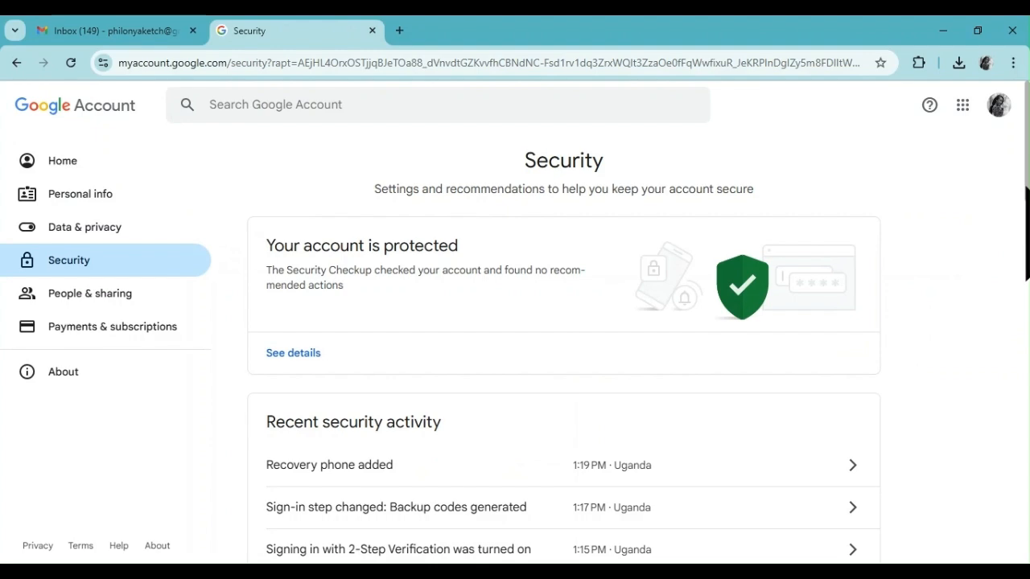
drag(1026, 190, 1016, 437)
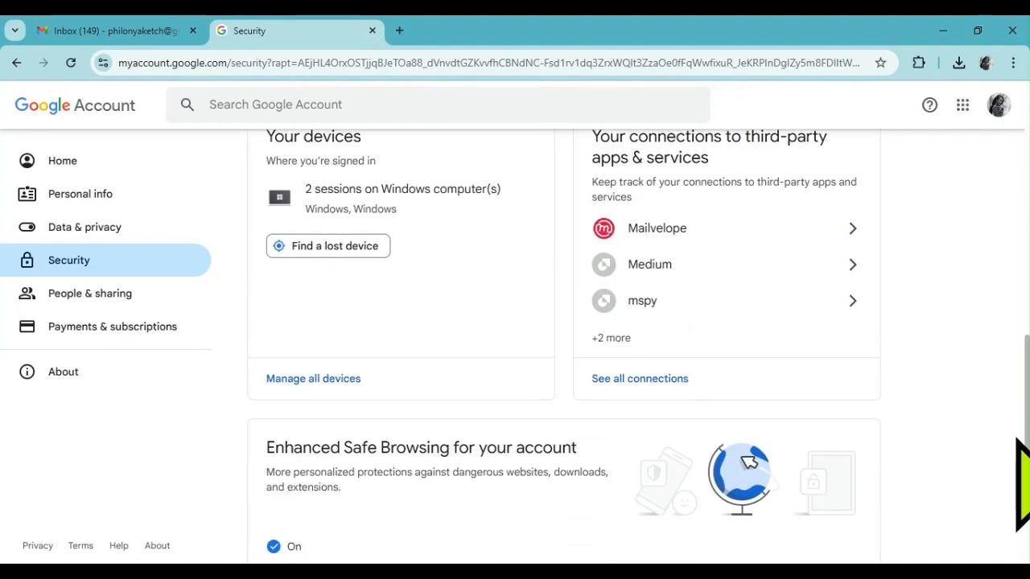
Step: Delete all Mailvelope connections, leaving four third-party apps, and return to Security
click(809, 228)
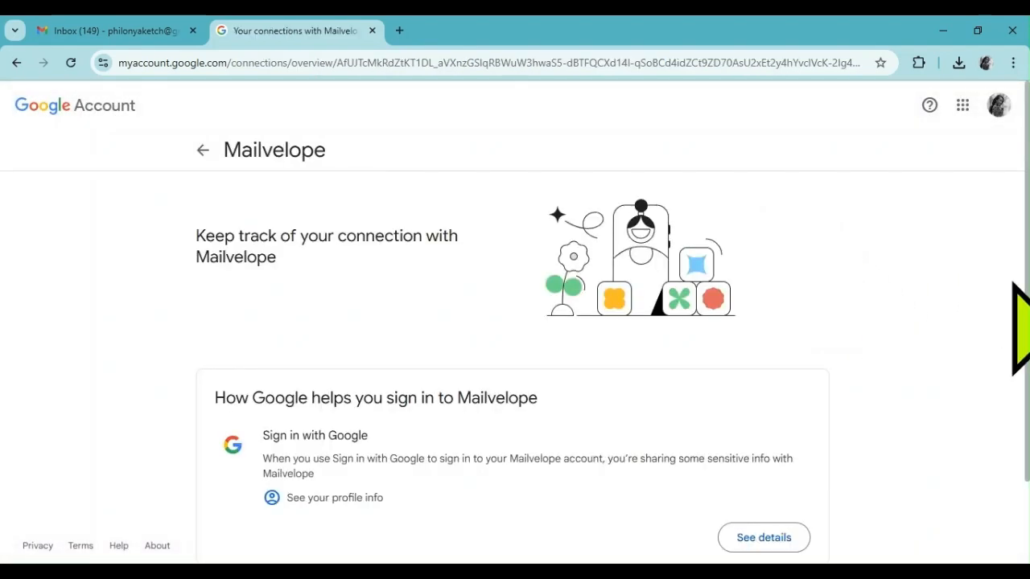
drag(1023, 283, 1029, 379)
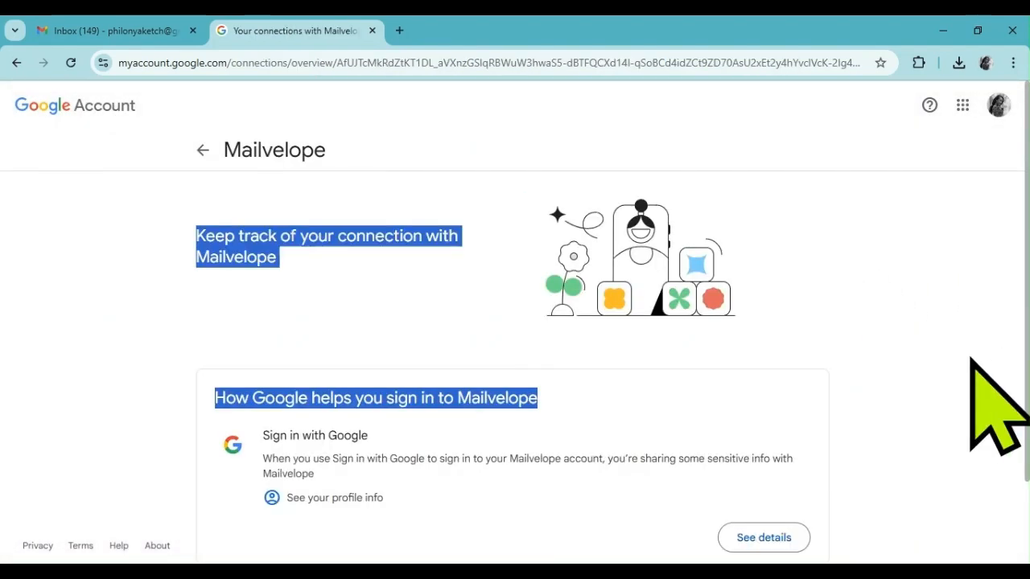
click(1020, 367)
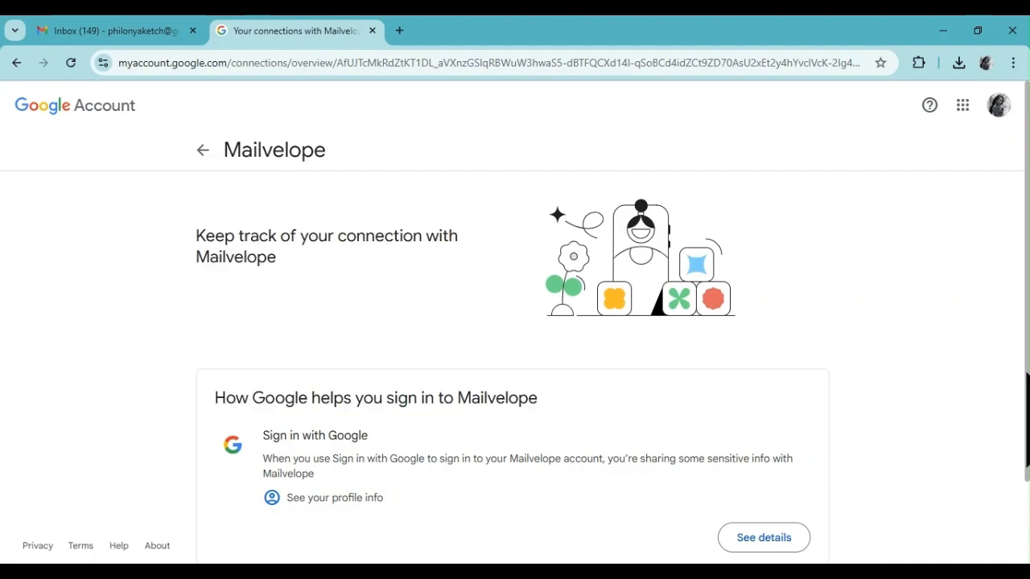
scroll(1028, 419, down, 2)
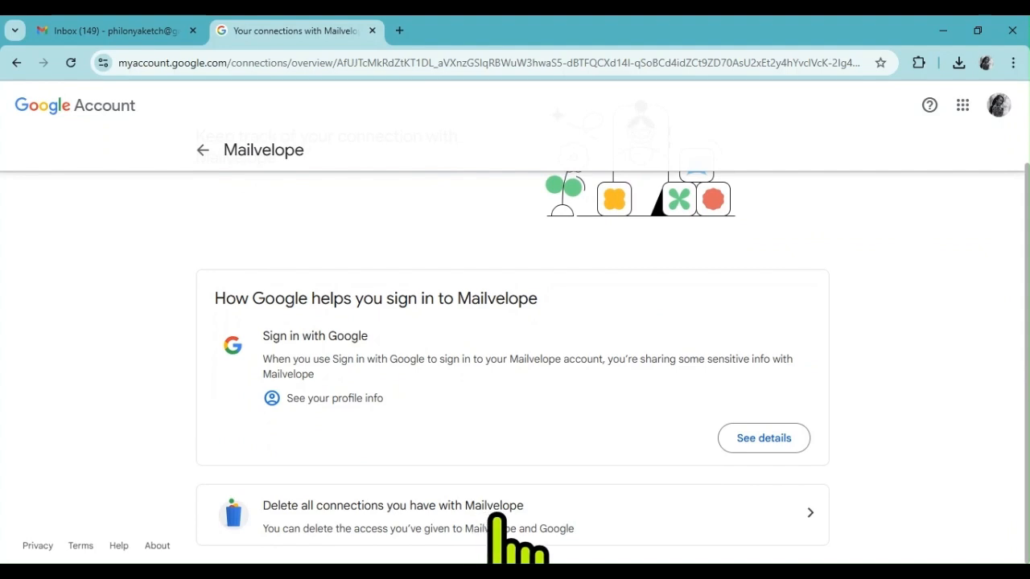
click(516, 513)
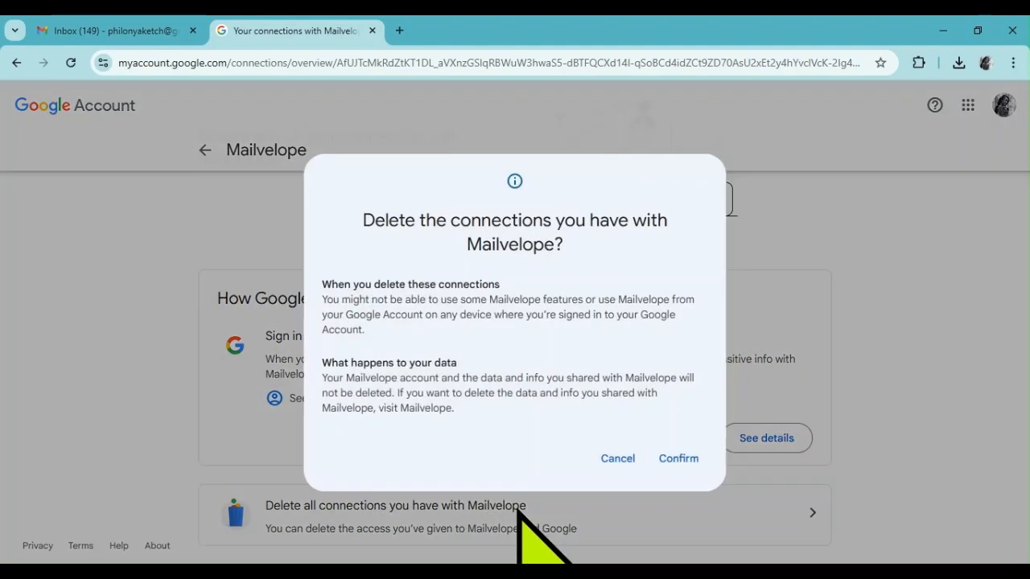
click(677, 457)
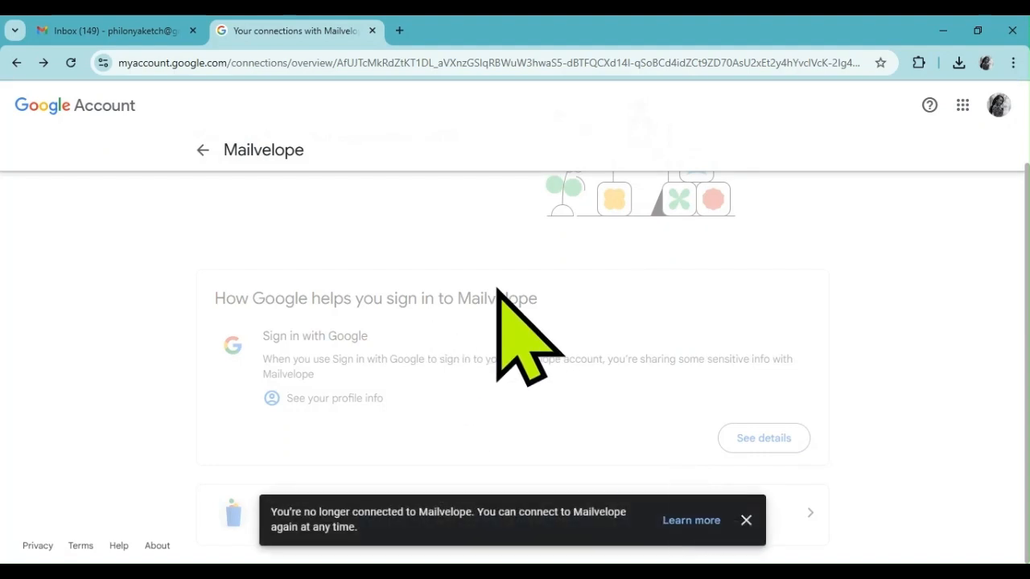
click(203, 152)
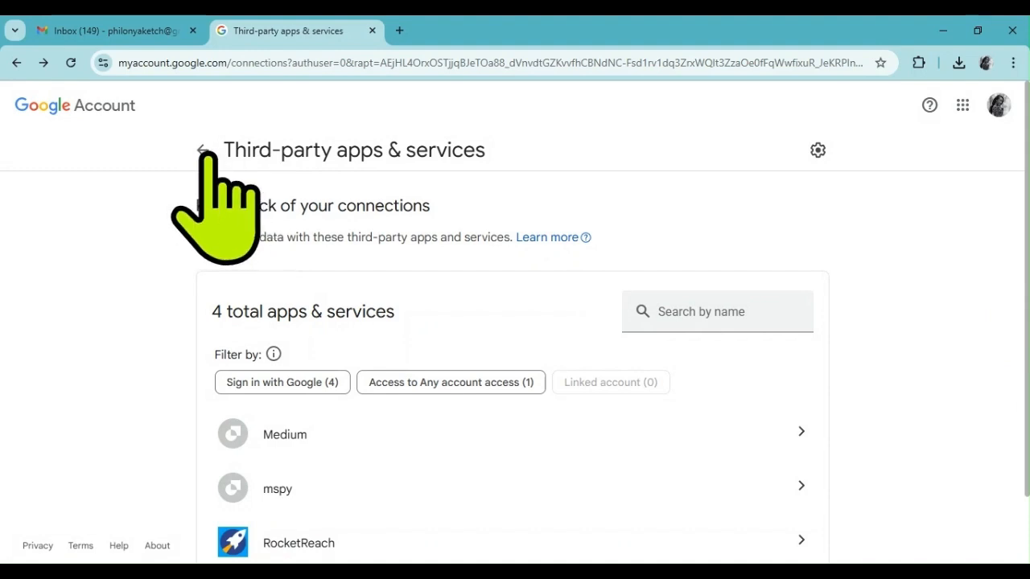
click(204, 151)
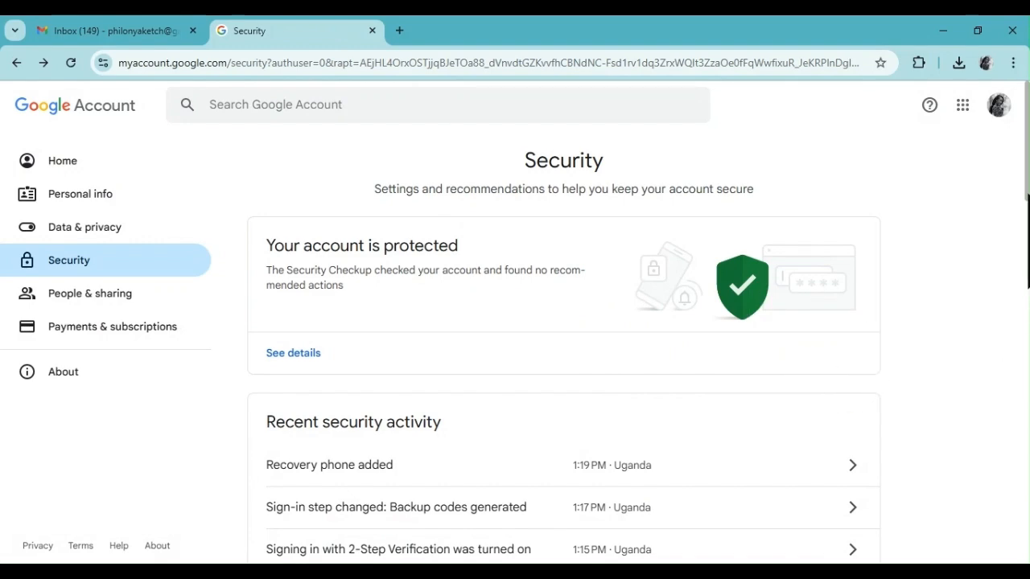
scroll(1004, 450, down, 10)
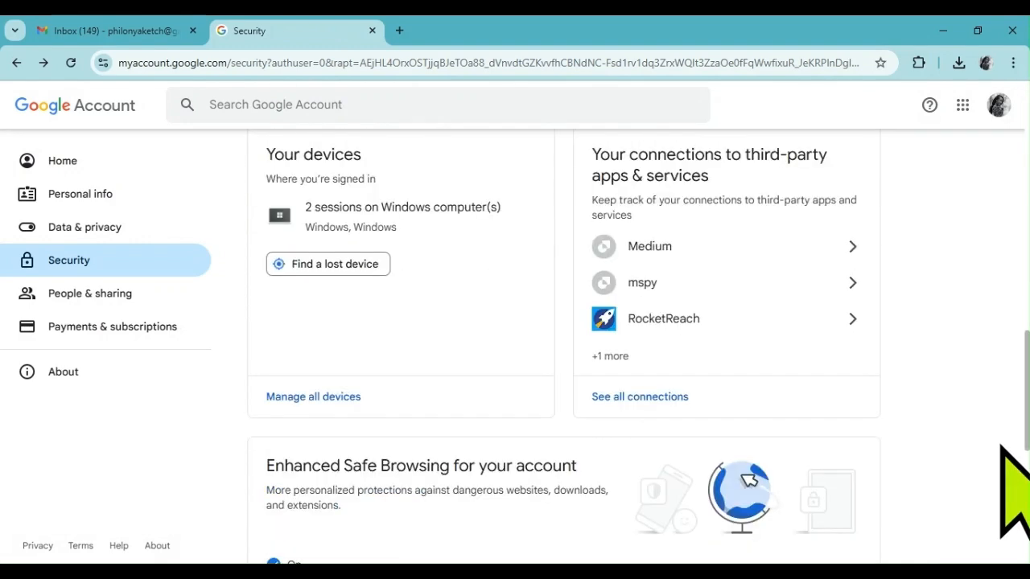
scroll(1001, 445, down, 2)
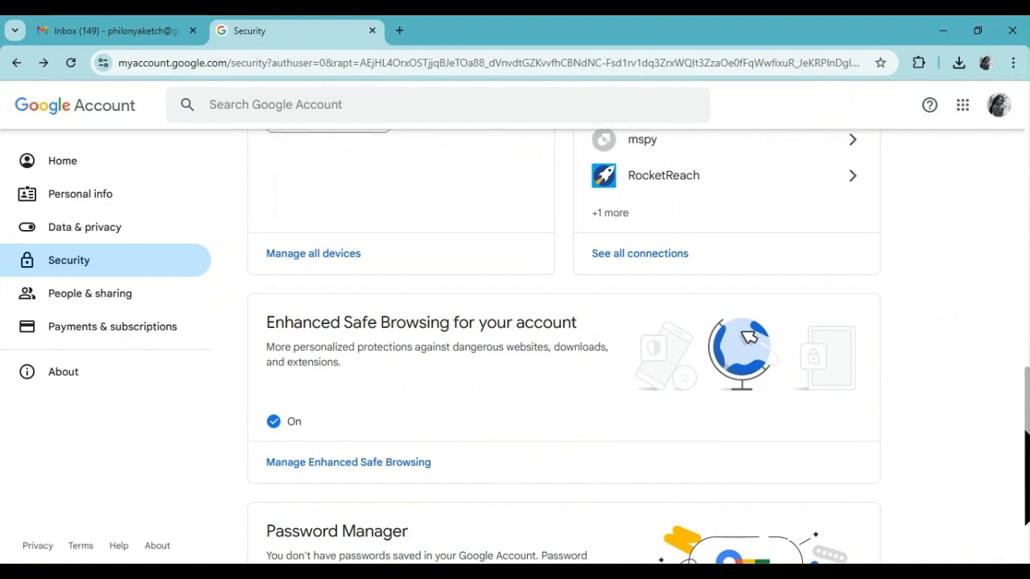
scroll(564, 346, down, 2)
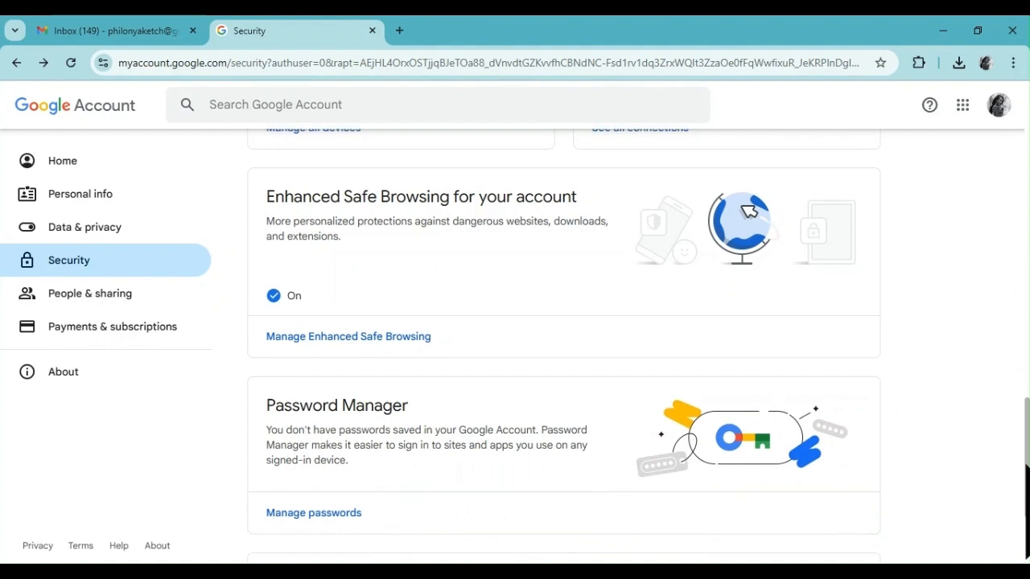
drag(1027, 466, 1026, 515)
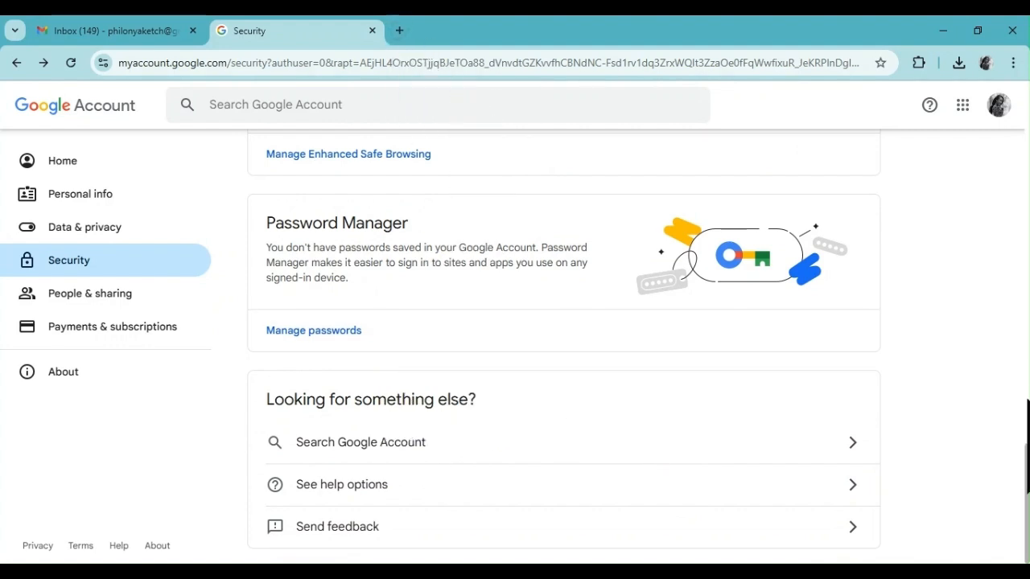
scroll(748, 322, up, 4)
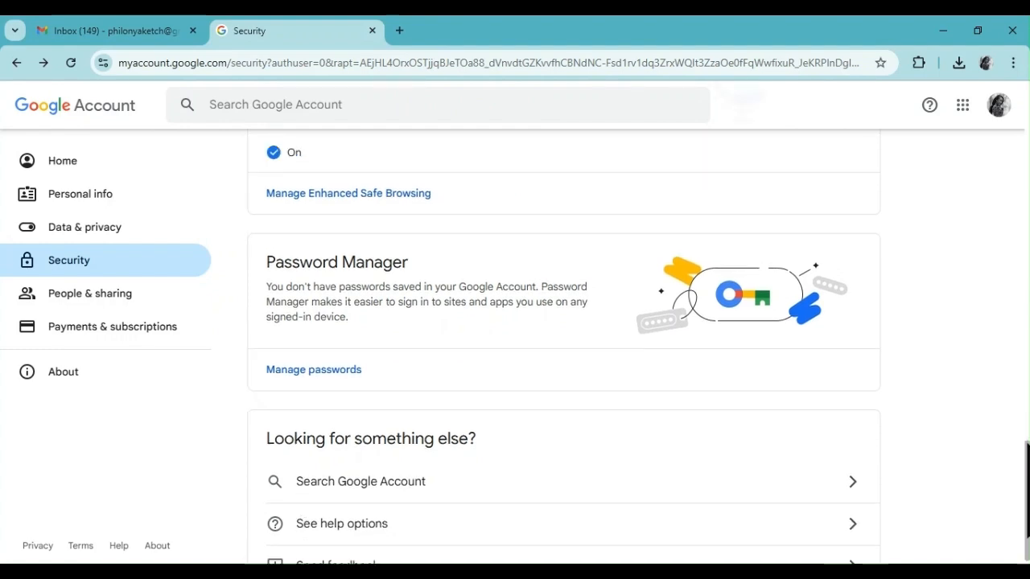
scroll(748, 322, up, 5)
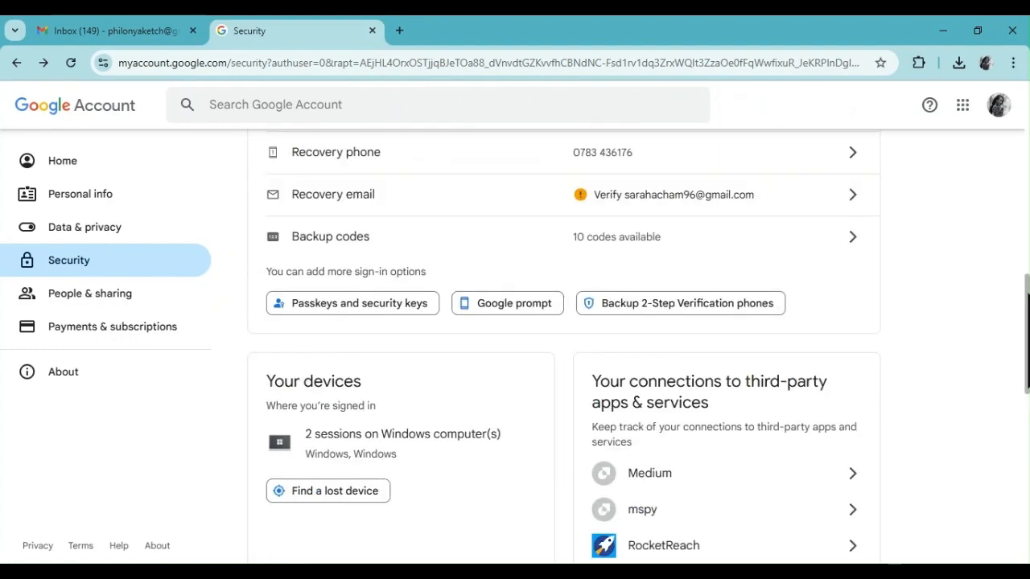
scroll(563, 346, down, 2)
scroll(563, 346, up, 6)
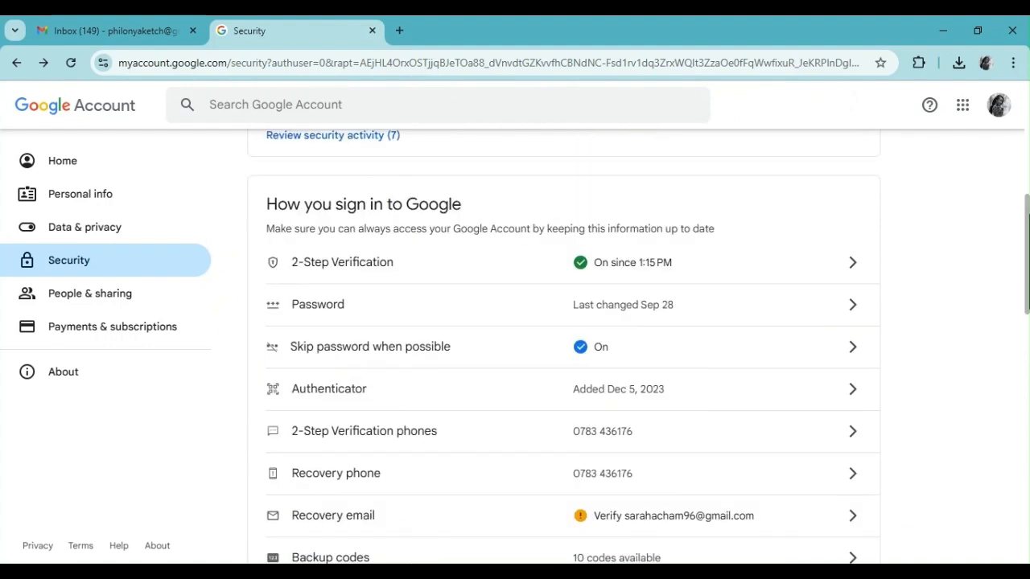
scroll(564, 346, down, 1)
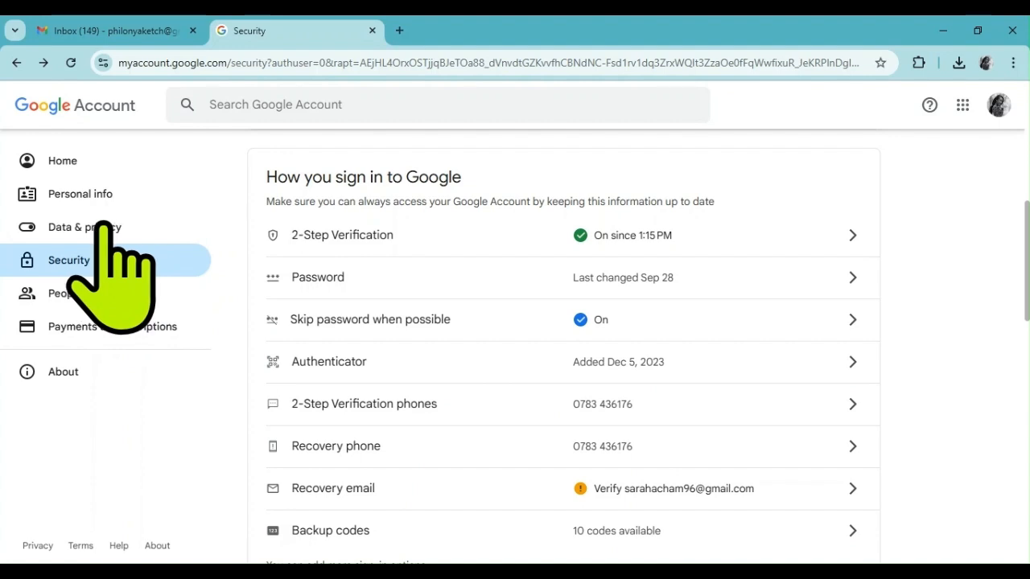
Step: Go to Data & privacy, scroll to History settings, and open the Maps Timeline location history
click(104, 228)
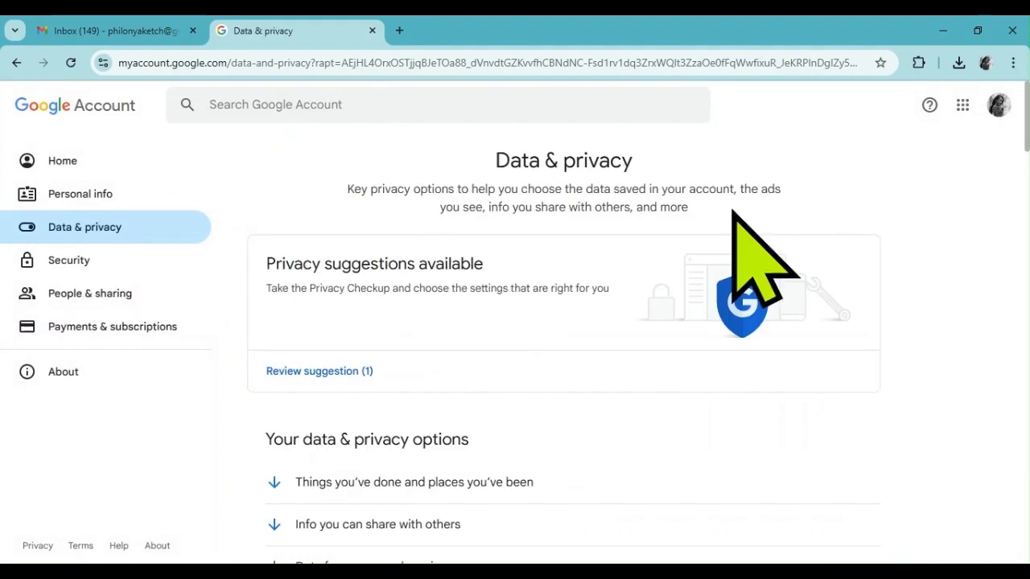
scroll(564, 322, down, 2)
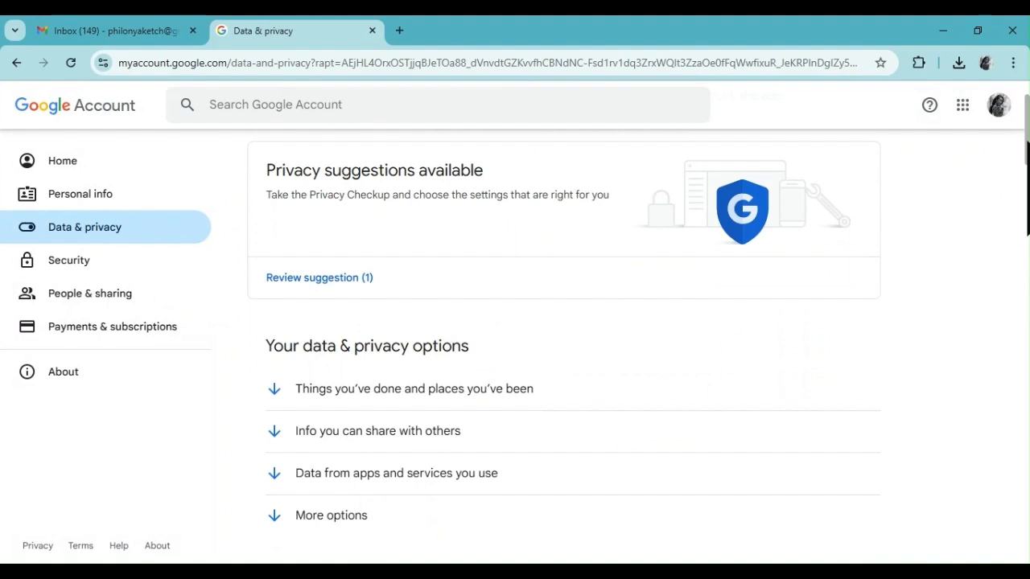
drag(1028, 141, 1027, 203)
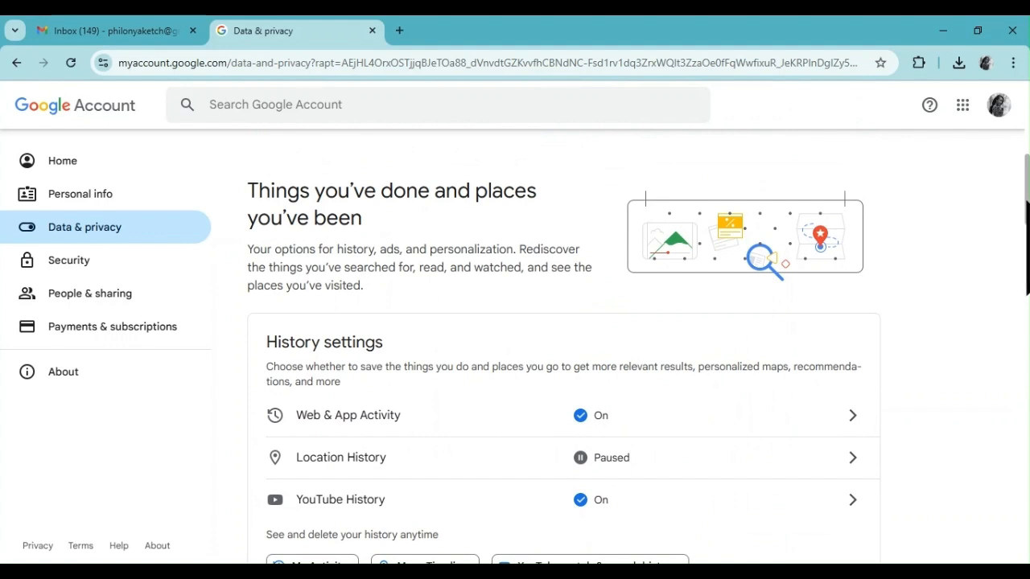
scroll(1027, 249, down, 1)
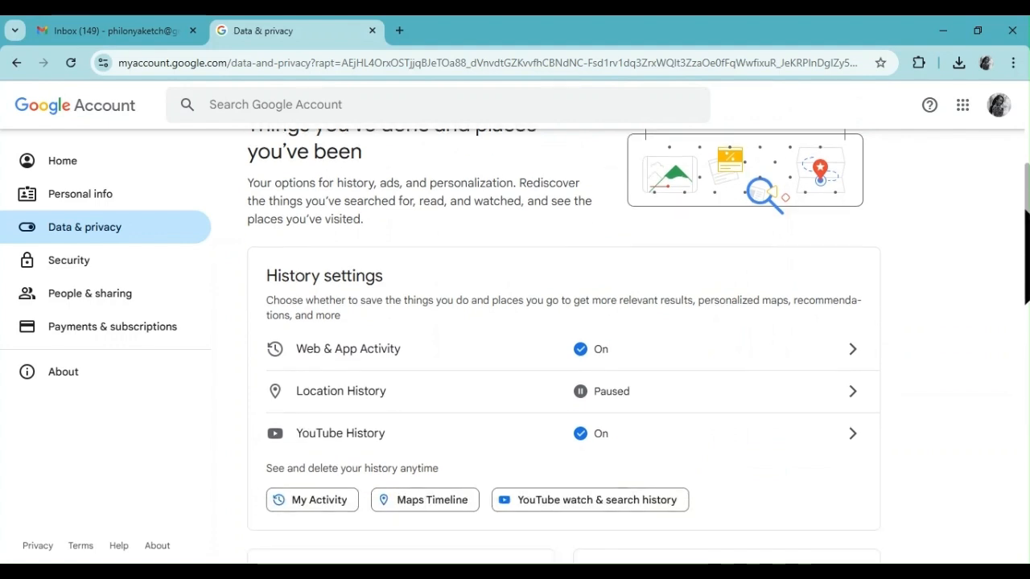
scroll(1027, 250, down, 1)
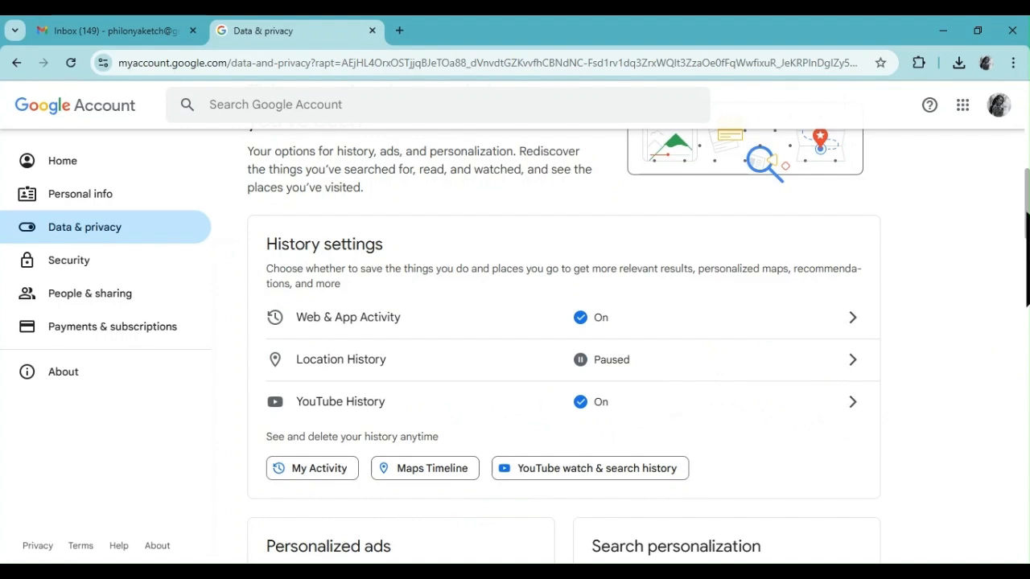
scroll(1027, 241, down, 1)
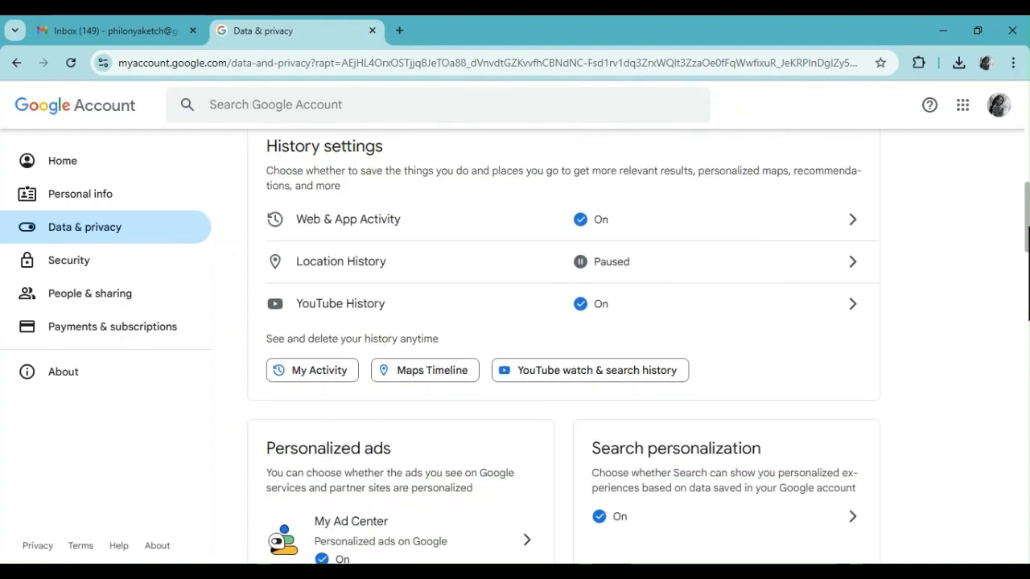
scroll(1028, 242, up, 1)
scroll(1028, 242, down, 1)
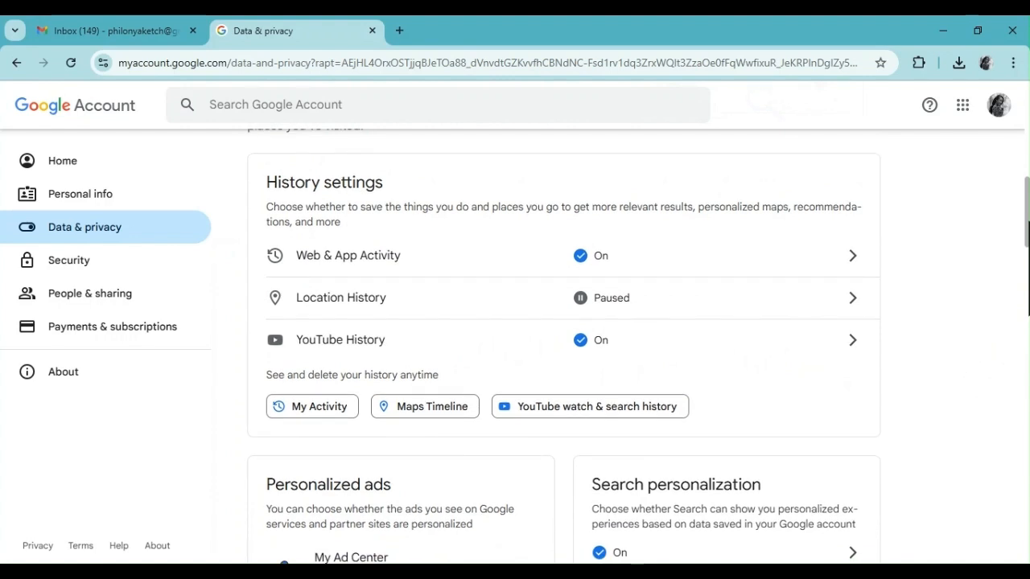
scroll(563, 346, down, 1)
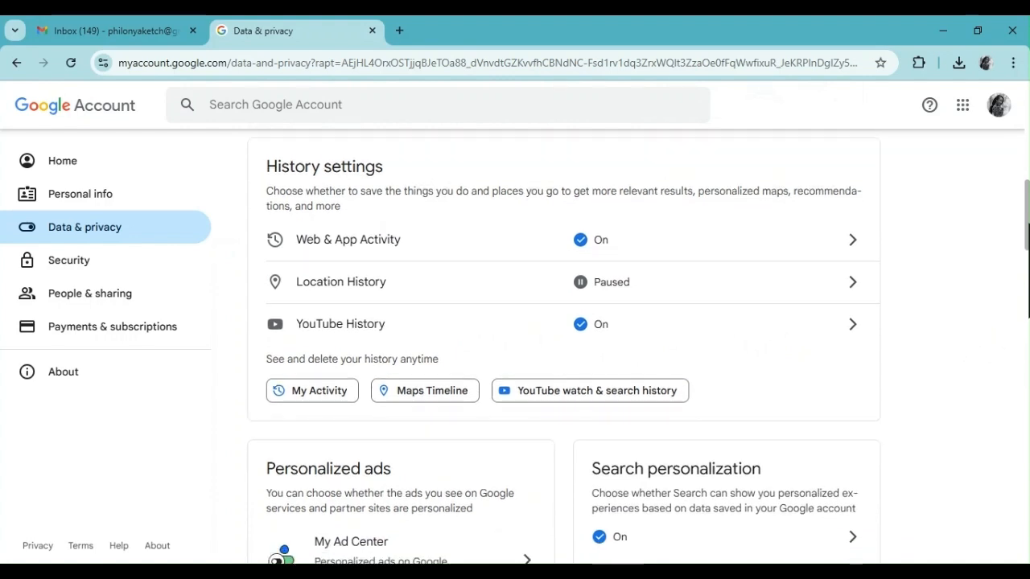
scroll(1022, 274, down, 1)
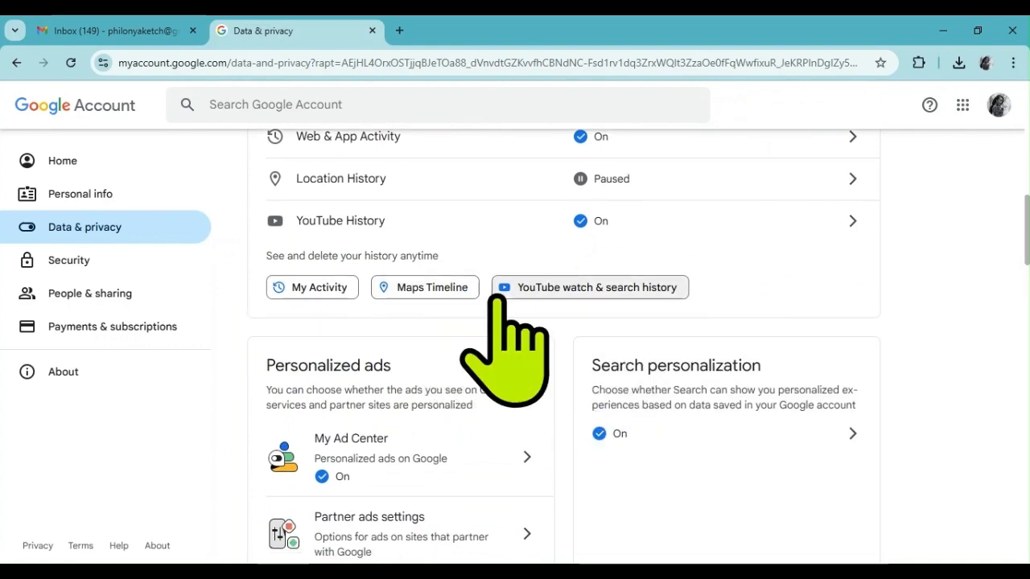
click(441, 287)
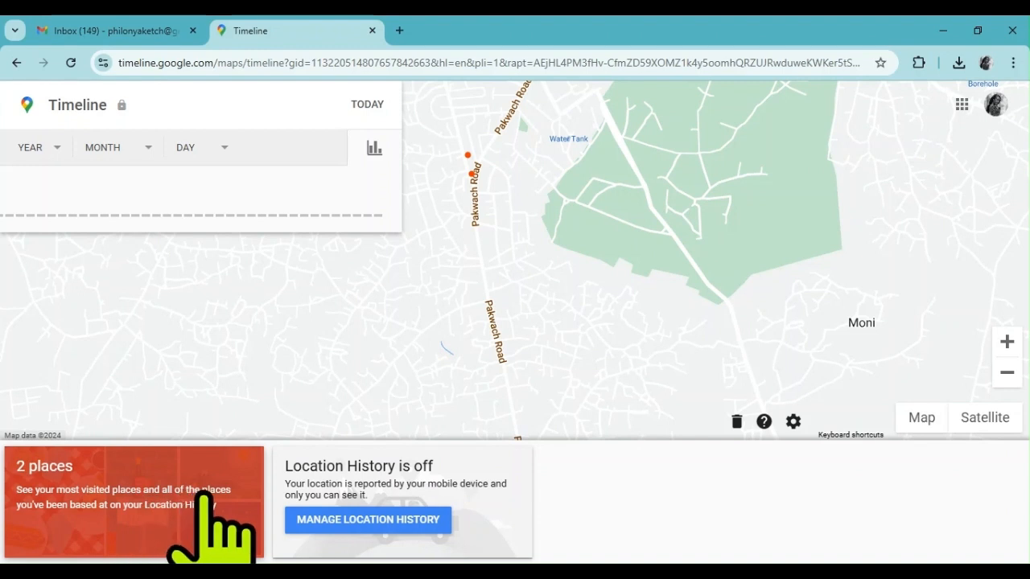
Step: Open the 2 places from 1 Feb 2024, view LEGACY HOTEL on the map, then return to Data & privacy
click(167, 523)
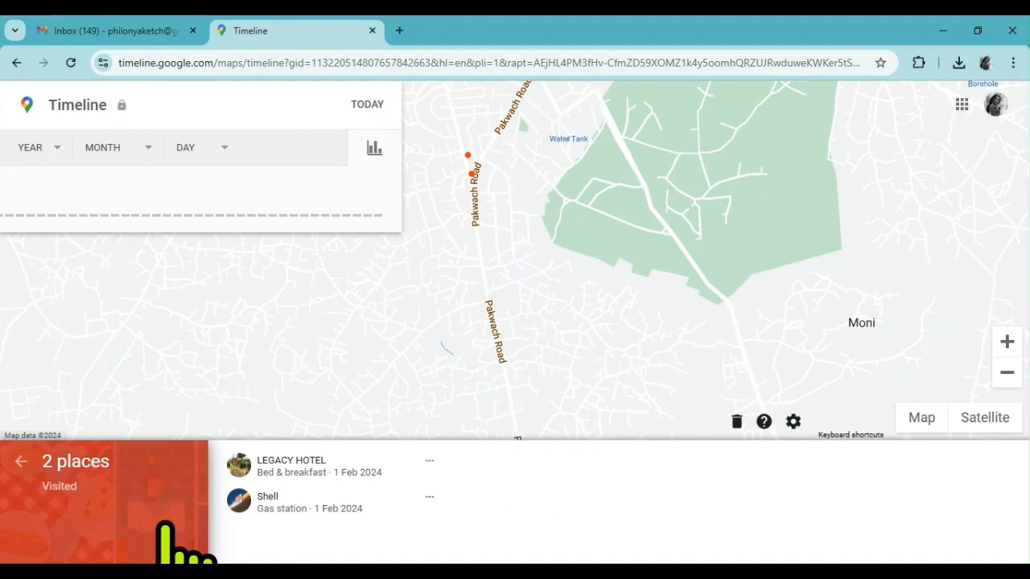
click(288, 475)
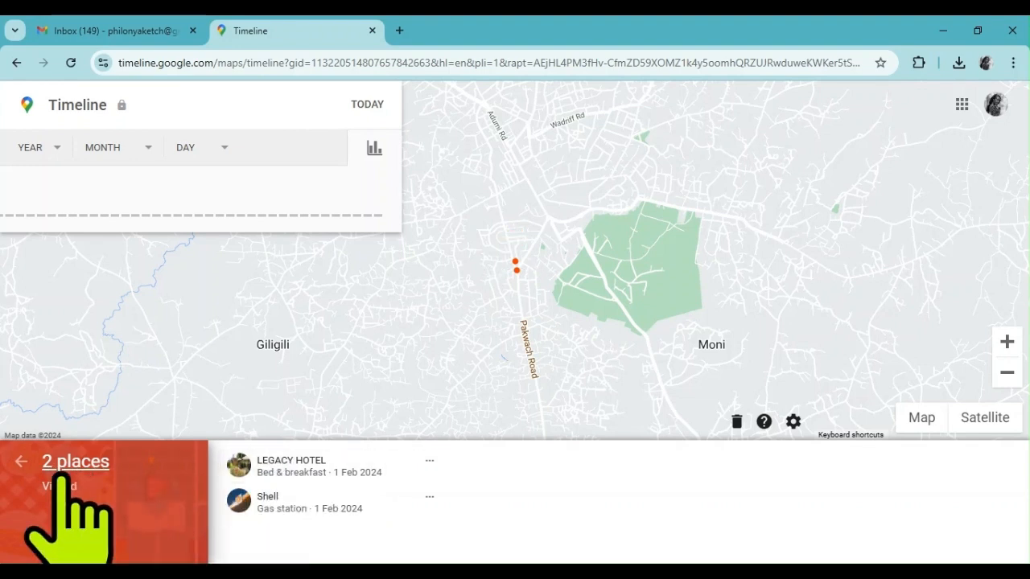
click(17, 63)
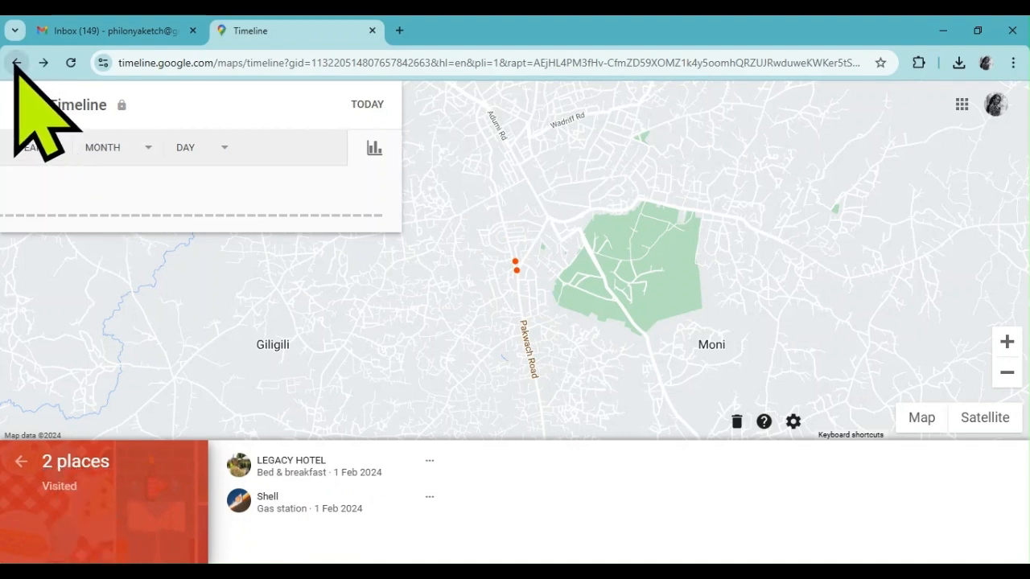
click(16, 62)
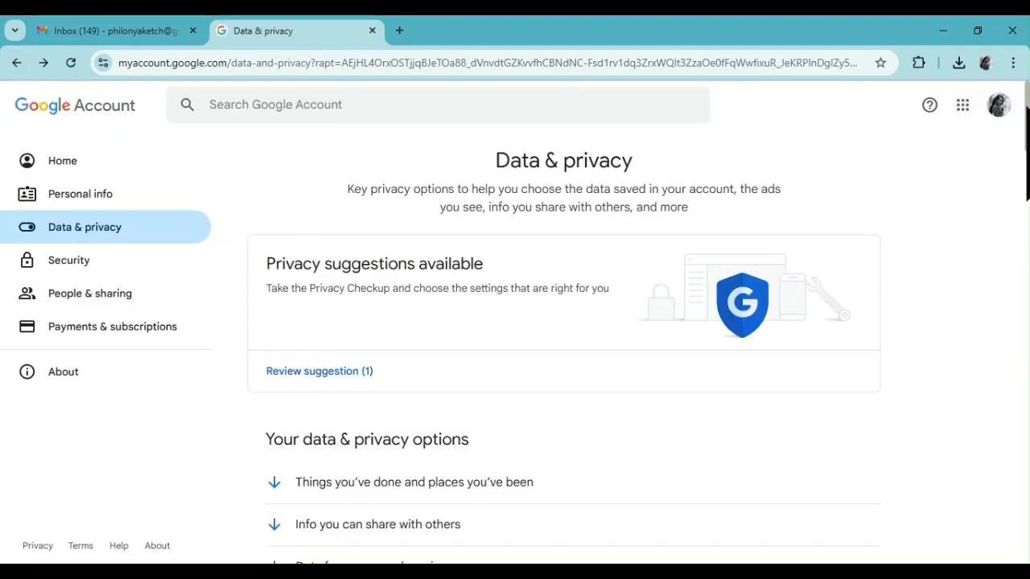
Step: Turn YouTube History off by confirming Pause, then acknowledge the setting-is-off notice
scroll(563, 346, down, 8)
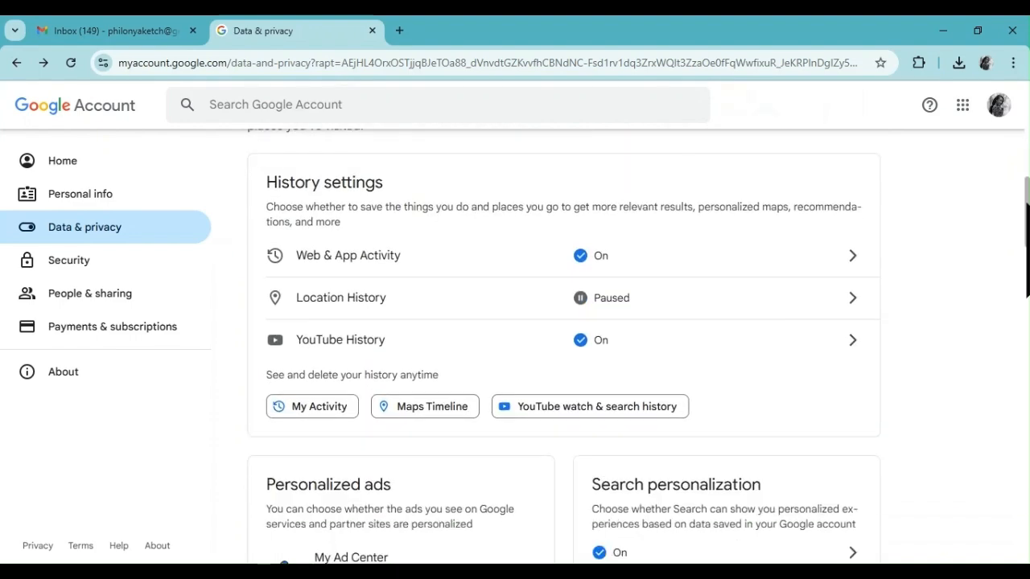
scroll(563, 346, down, 1)
scroll(564, 346, down, 2)
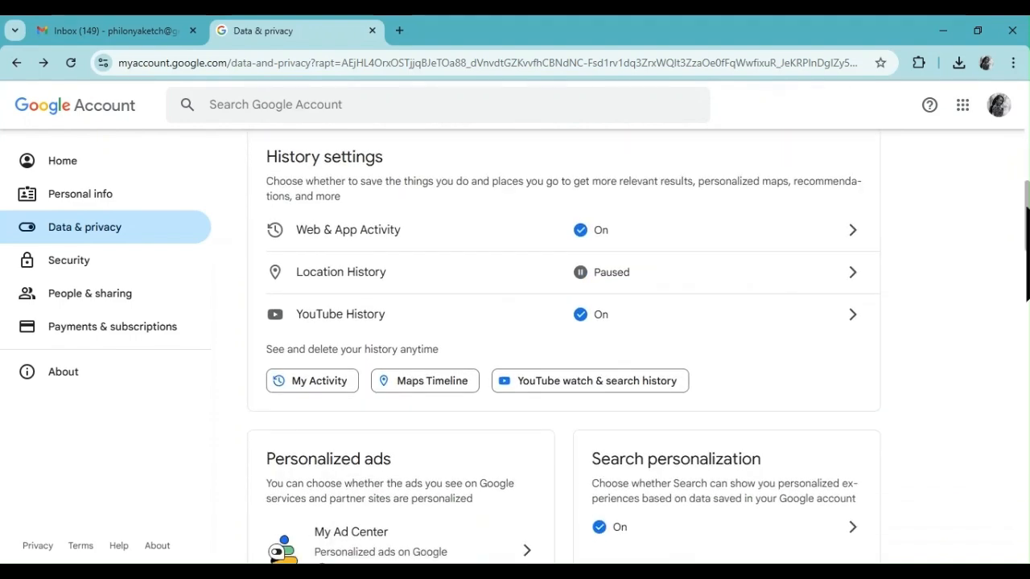
scroll(563, 346, down, 2)
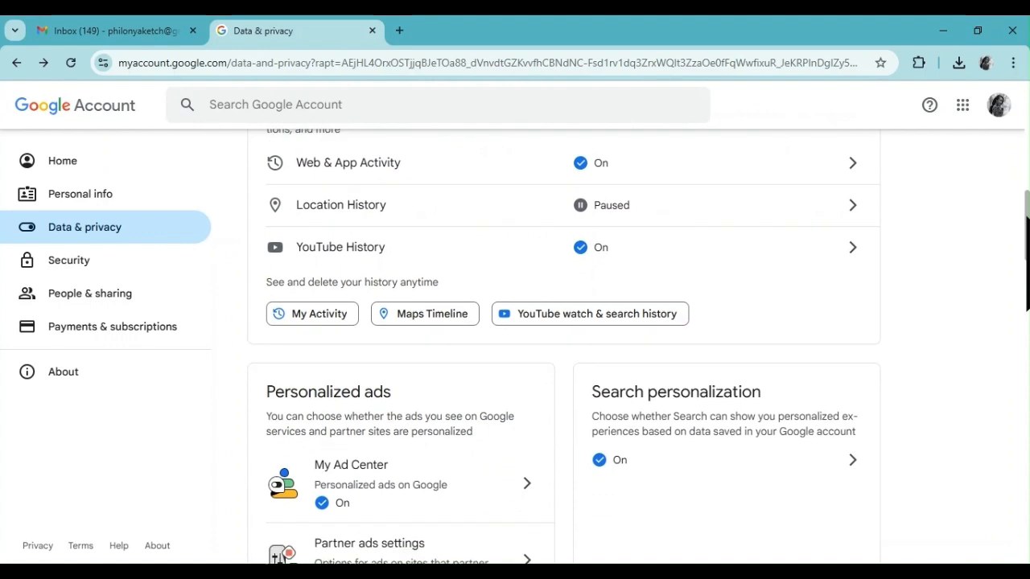
click(792, 263)
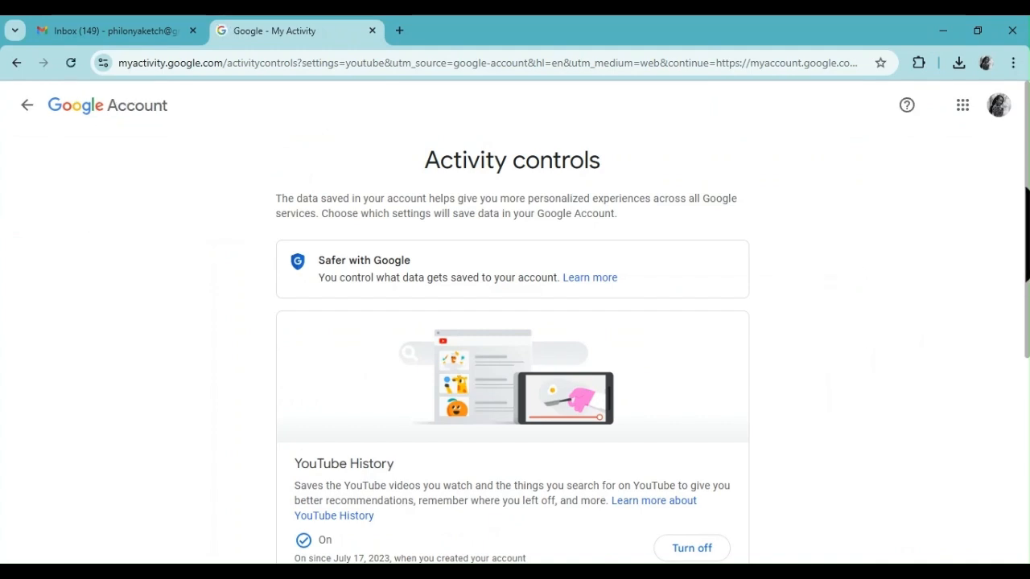
drag(1027, 187, 1013, 361)
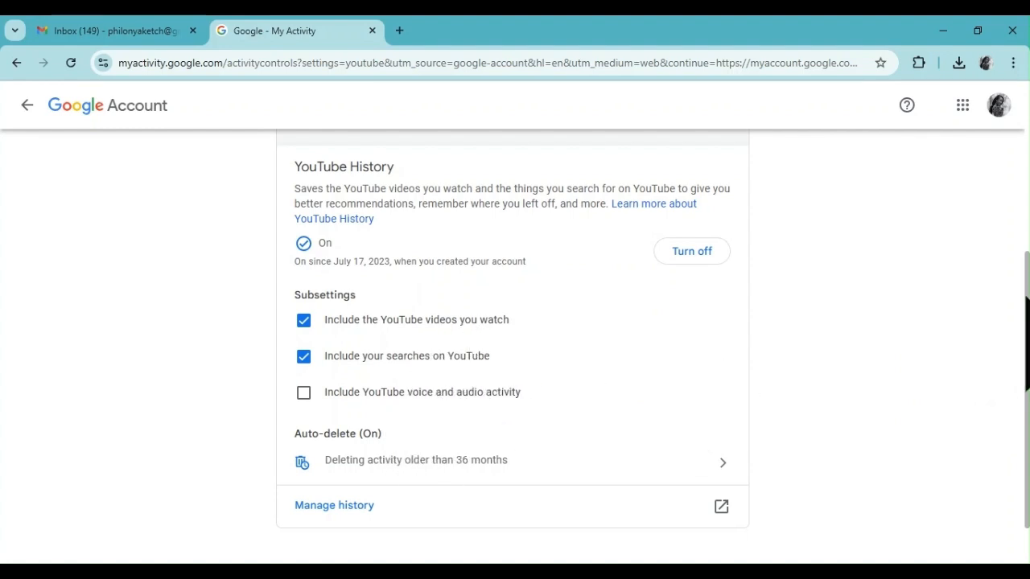
click(683, 252)
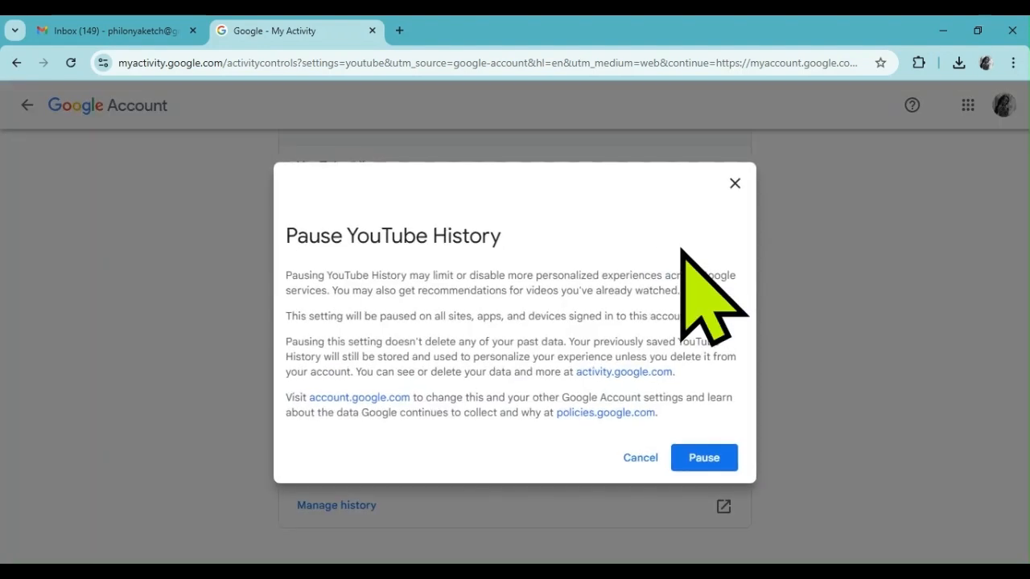
click(713, 465)
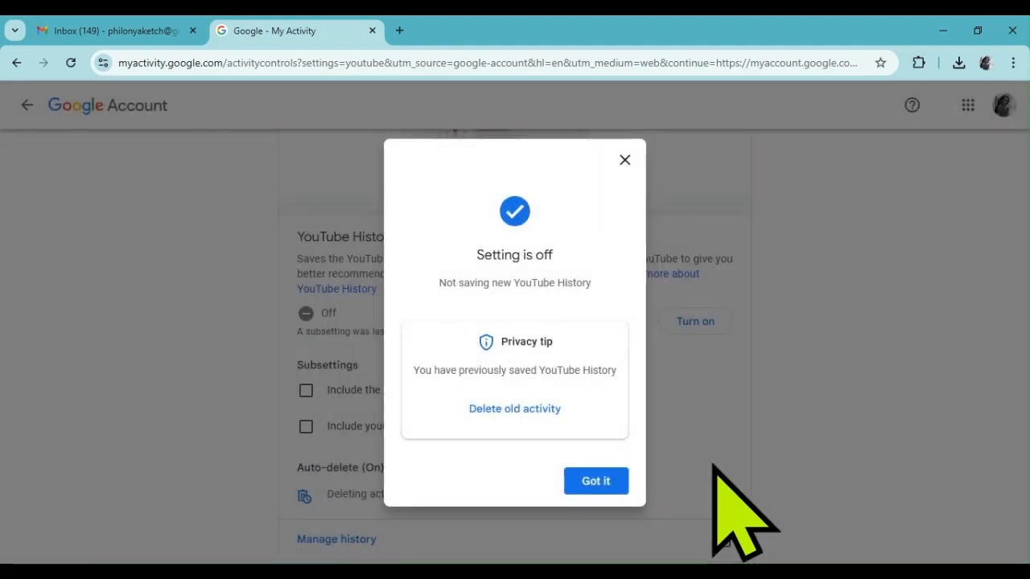
click(596, 482)
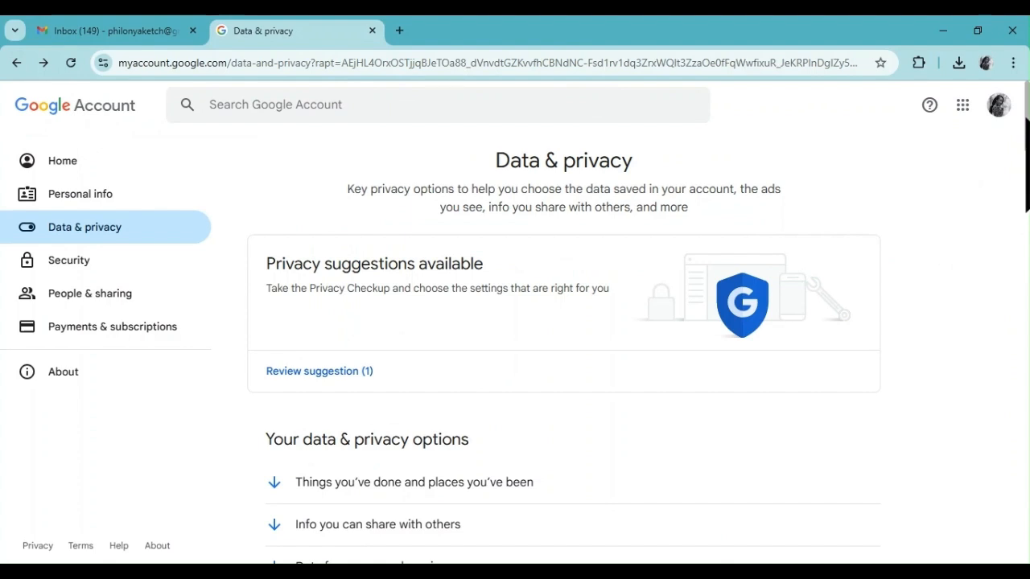
Step: Scroll past the Personalized ads and Search personalization settings to 'Info you can share with others'
scroll(1027, 161, down, 5)
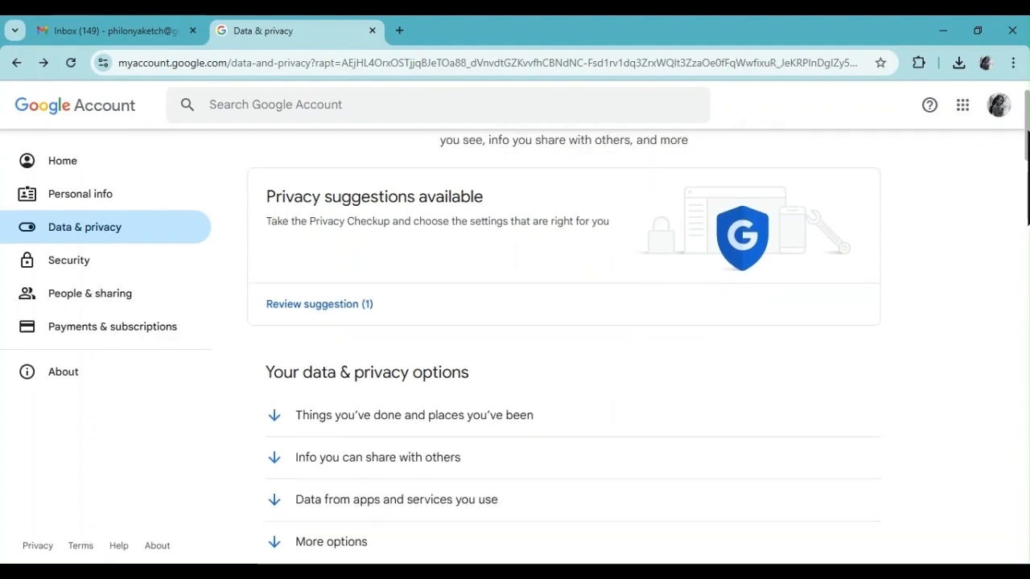
scroll(563, 346, down, 3)
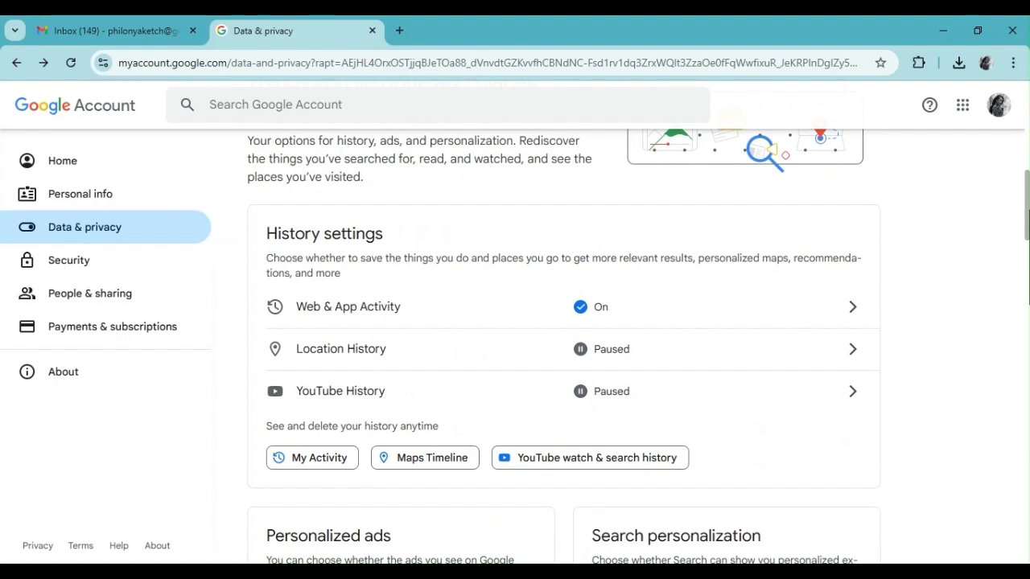
scroll(563, 346, down, 1)
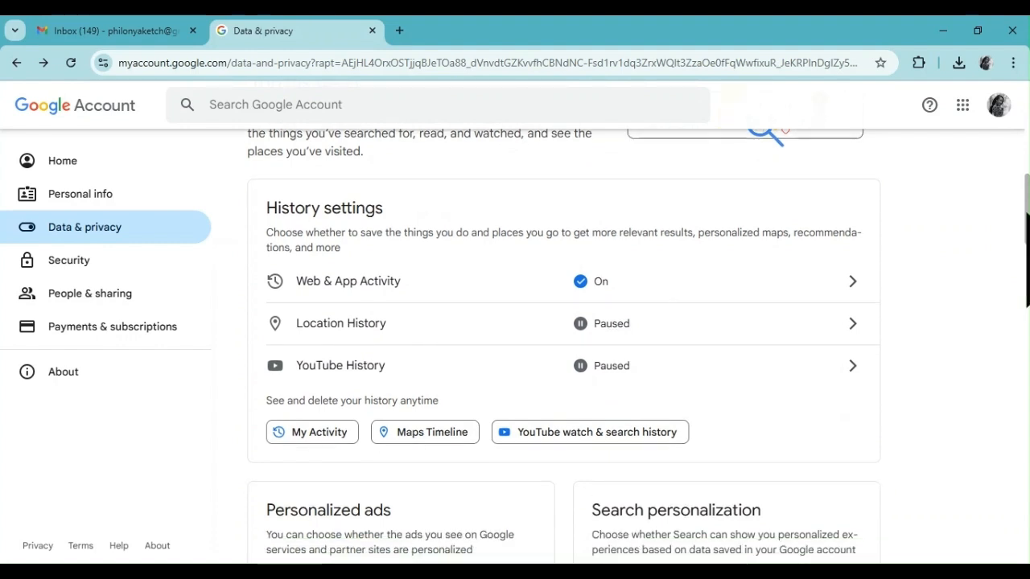
drag(1027, 214, 1025, 259)
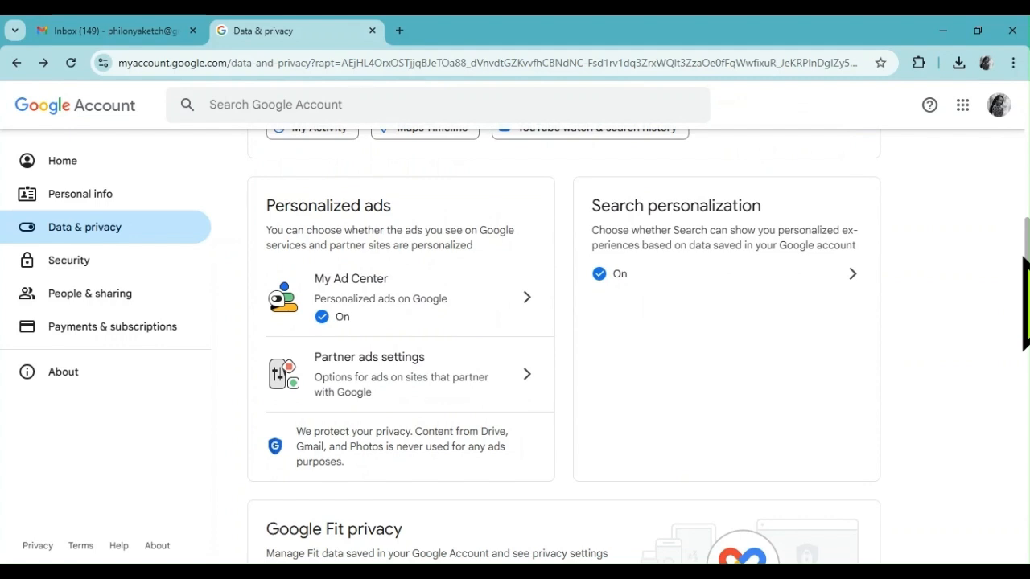
drag(1025, 259, 1025, 270)
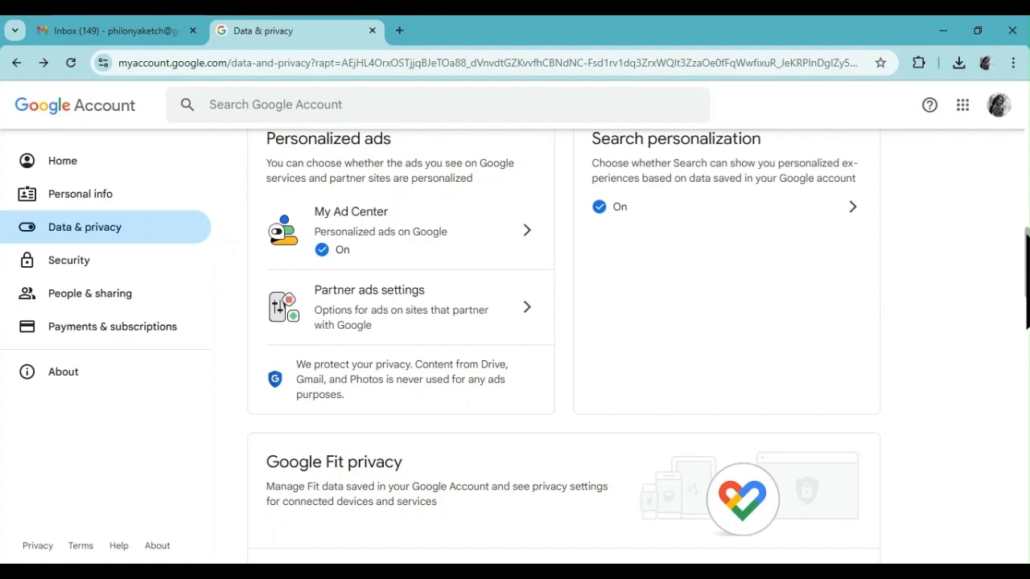
scroll(564, 346, down, 5)
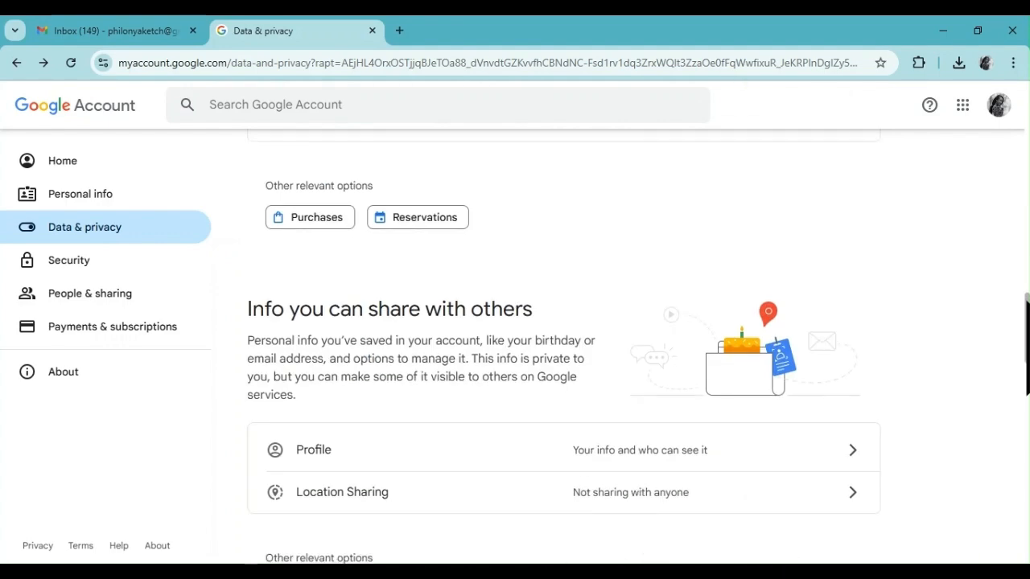
scroll(563, 346, down, 1)
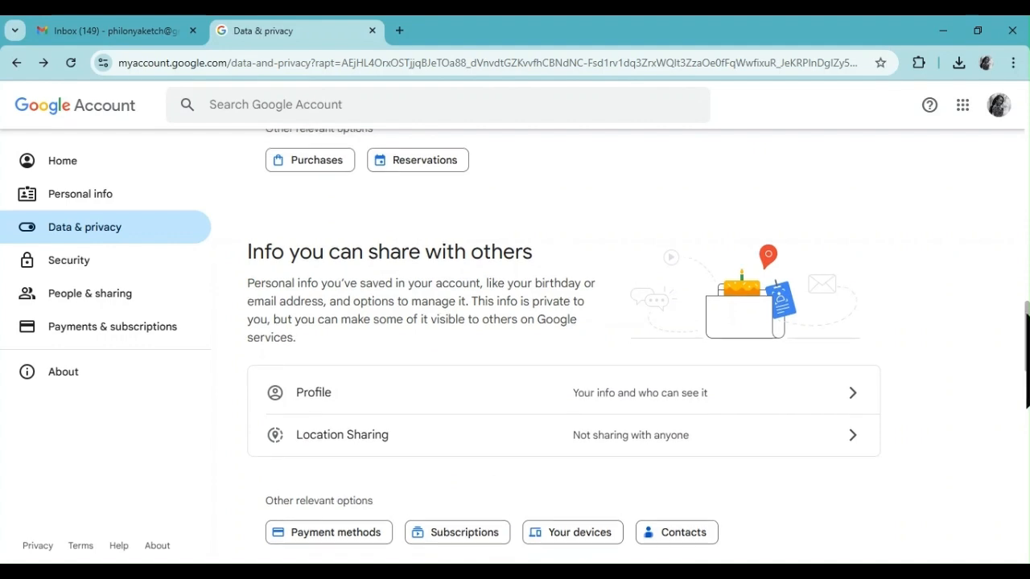
scroll(563, 346, down, 2)
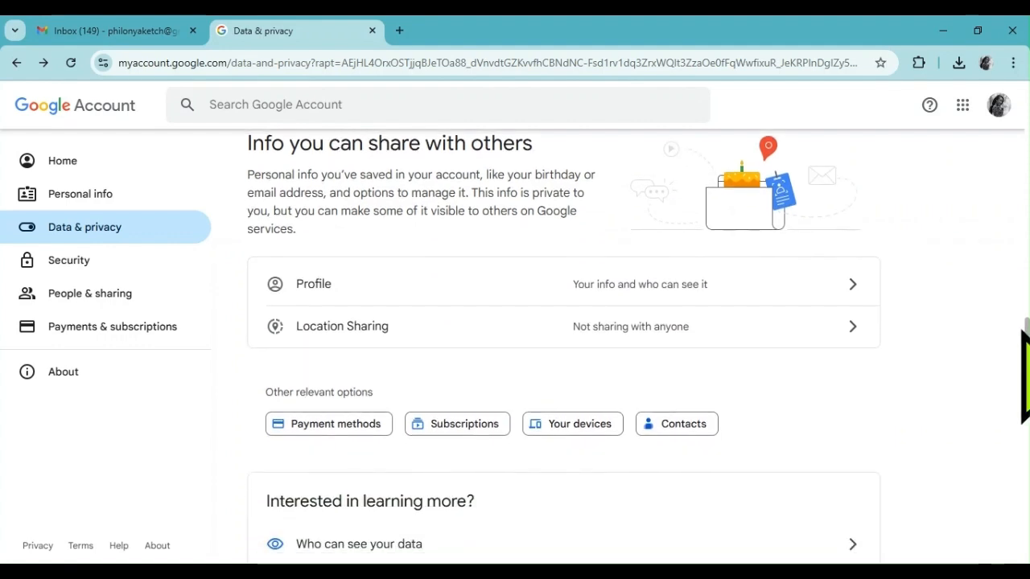
Step: Open the Profile's About me page and review which details are visible to Only you or Anyone
click(835, 284)
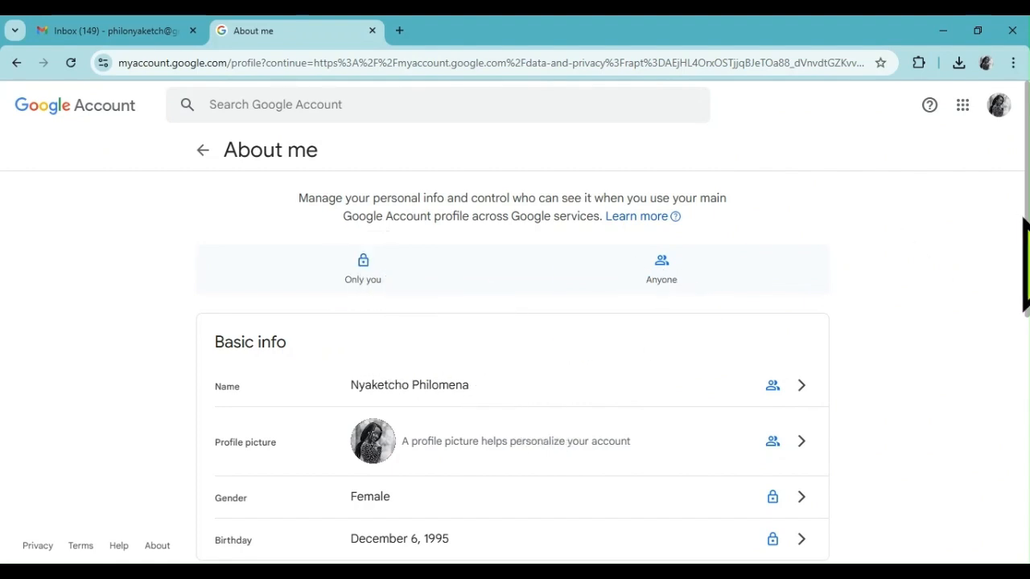
scroll(1019, 344, down, 4)
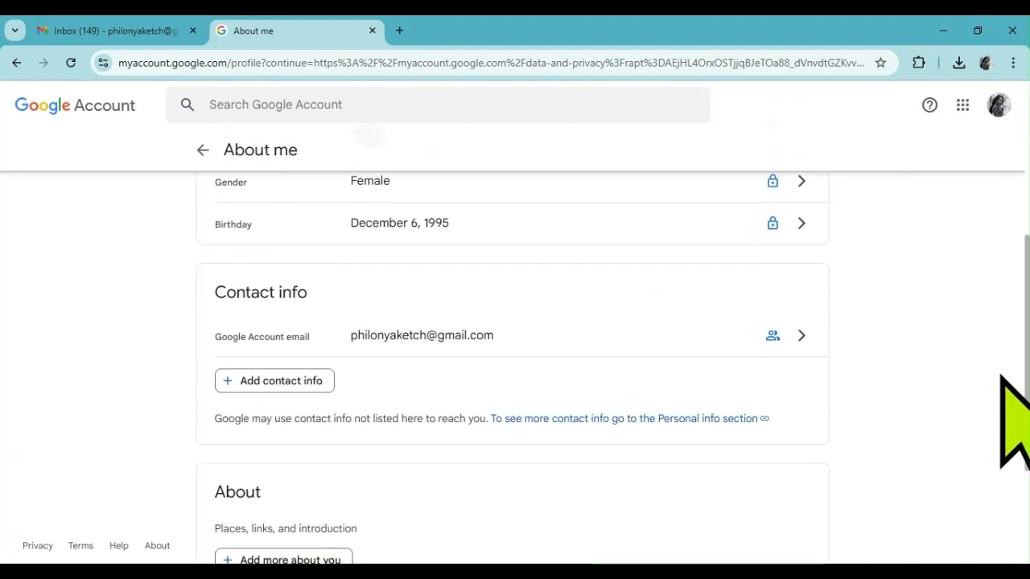
scroll(1010, 402, up, 4)
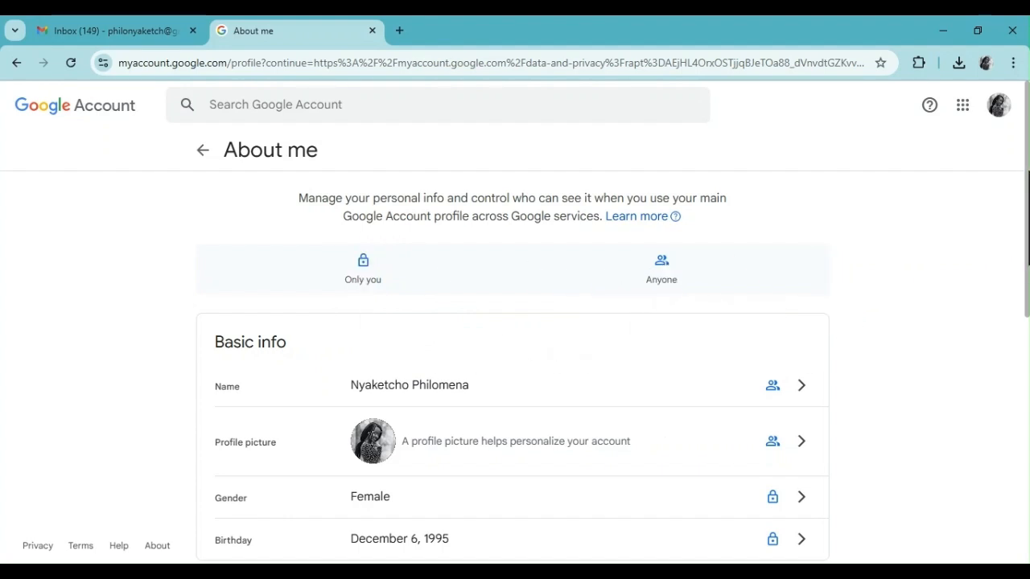
scroll(515, 370, down, 1)
scroll(515, 371, up, 1)
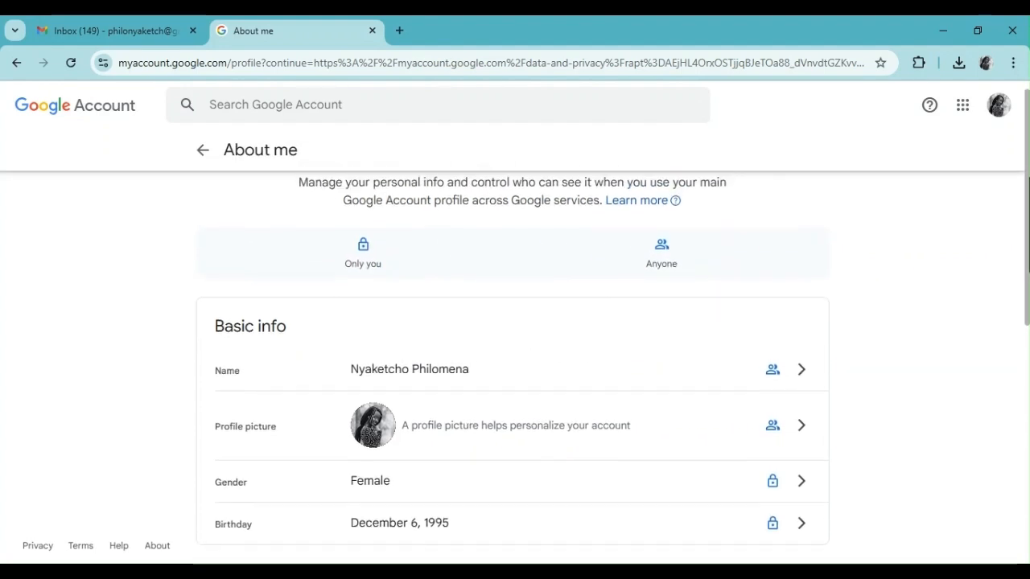
Step: Check Location Sharing shows real-time location shared with no one, then return to Data & privacy
key(alt+Left)
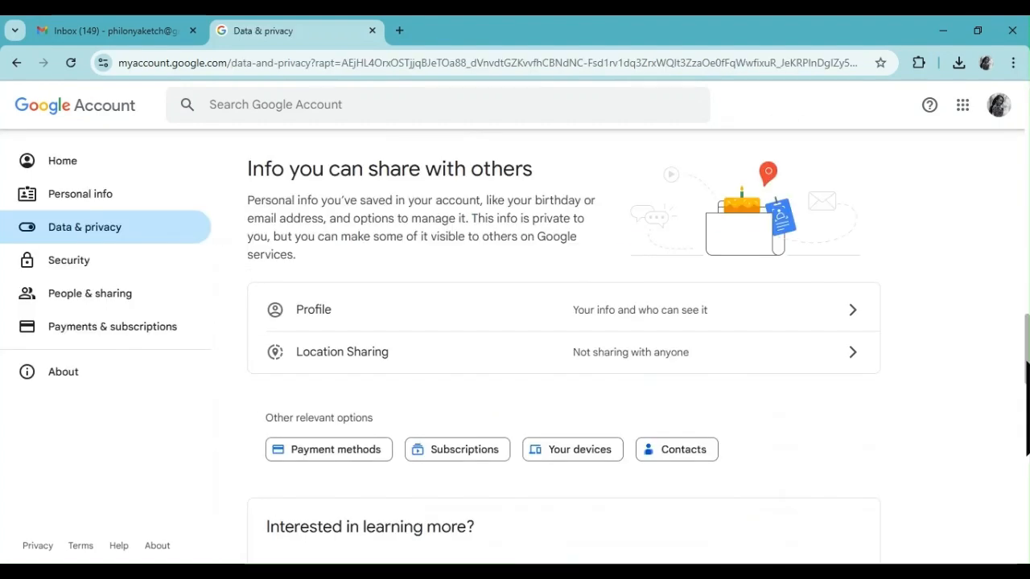
drag(1023, 376, 1024, 384)
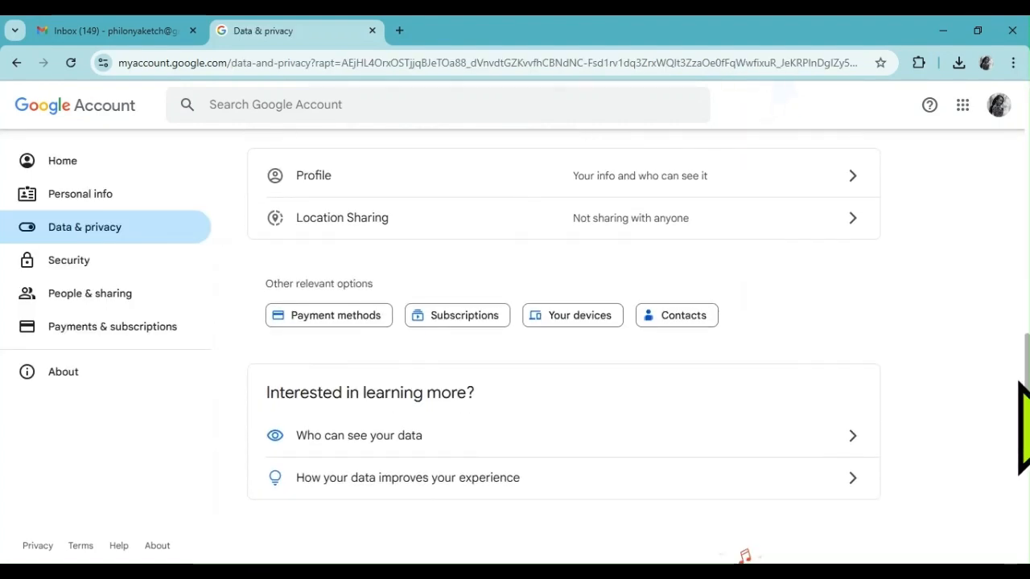
click(824, 214)
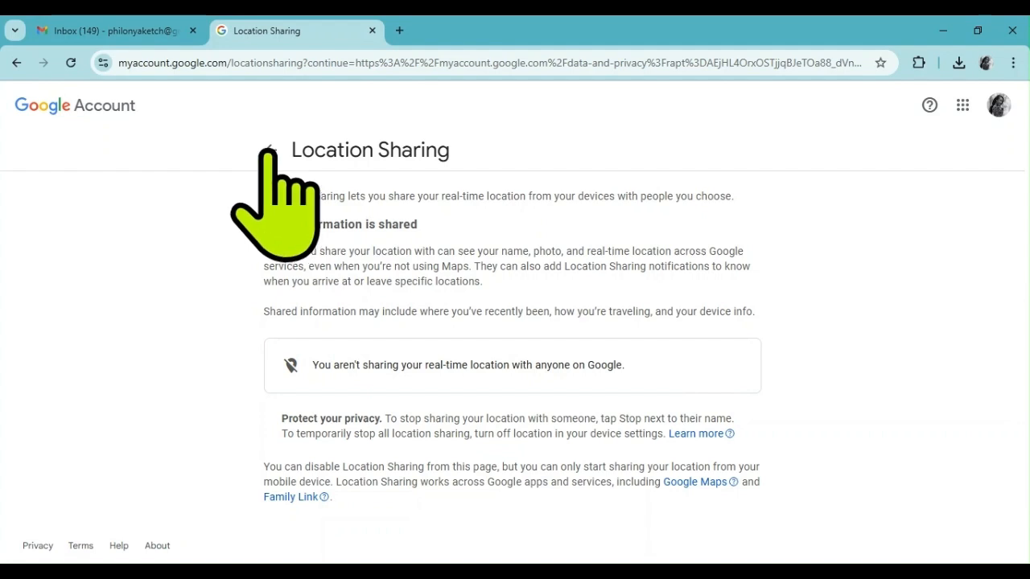
click(270, 151)
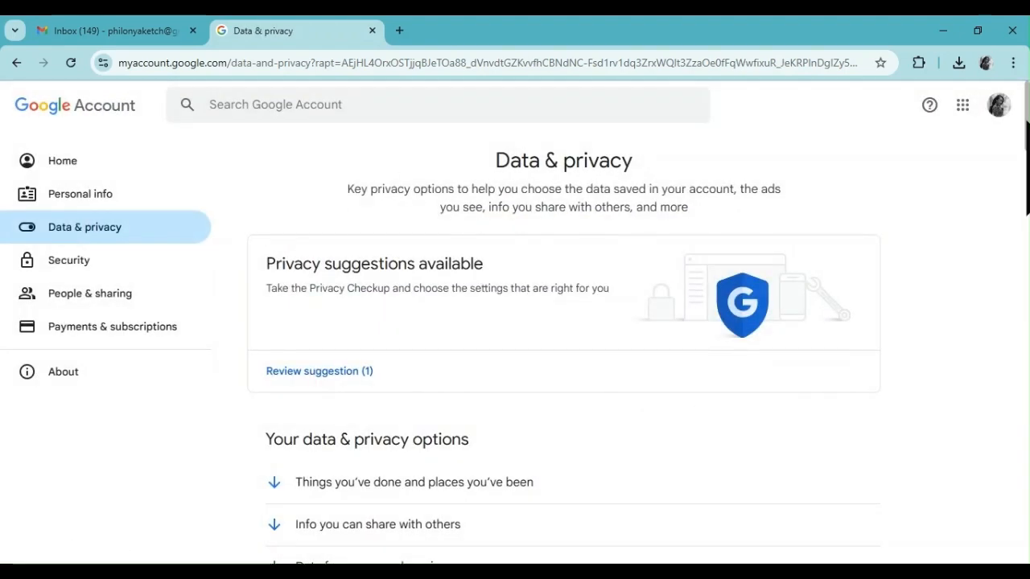
Step: Scroll to the Apps and services card listing Gmail, YouTube, Medium and RocketReach
scroll(991, 419, down, 8)
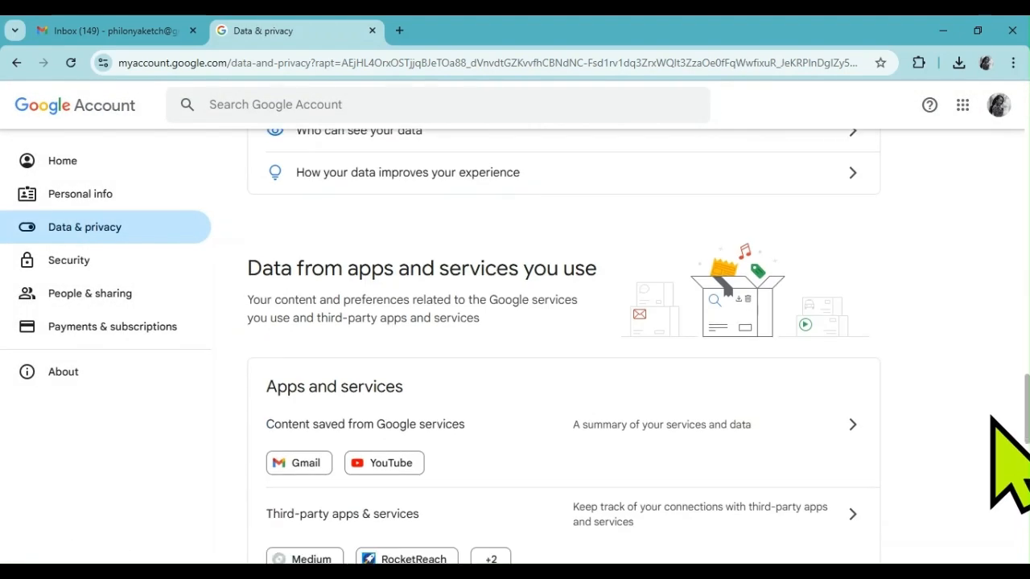
scroll(991, 419, up, 4)
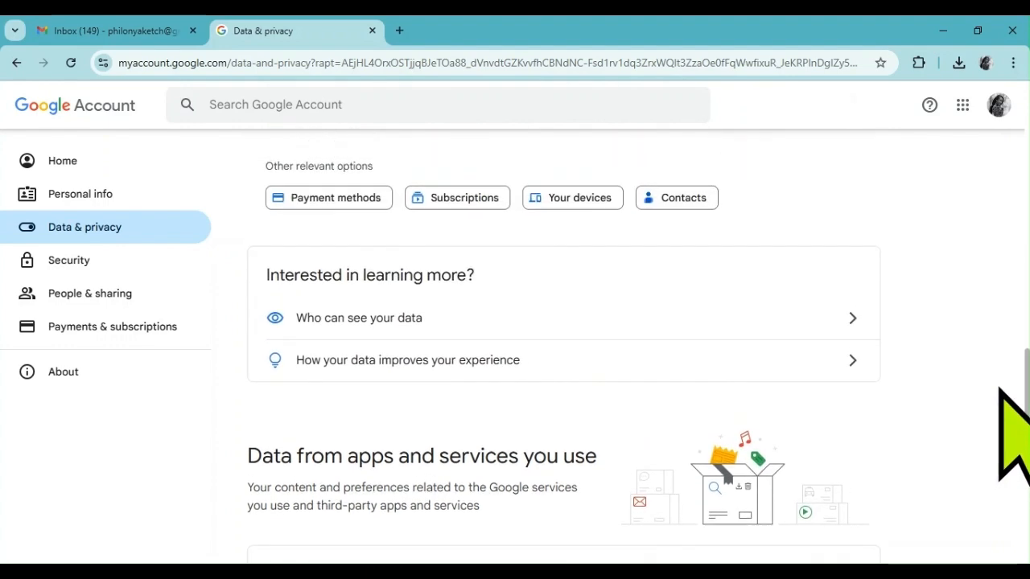
scroll(1006, 374, up, 2)
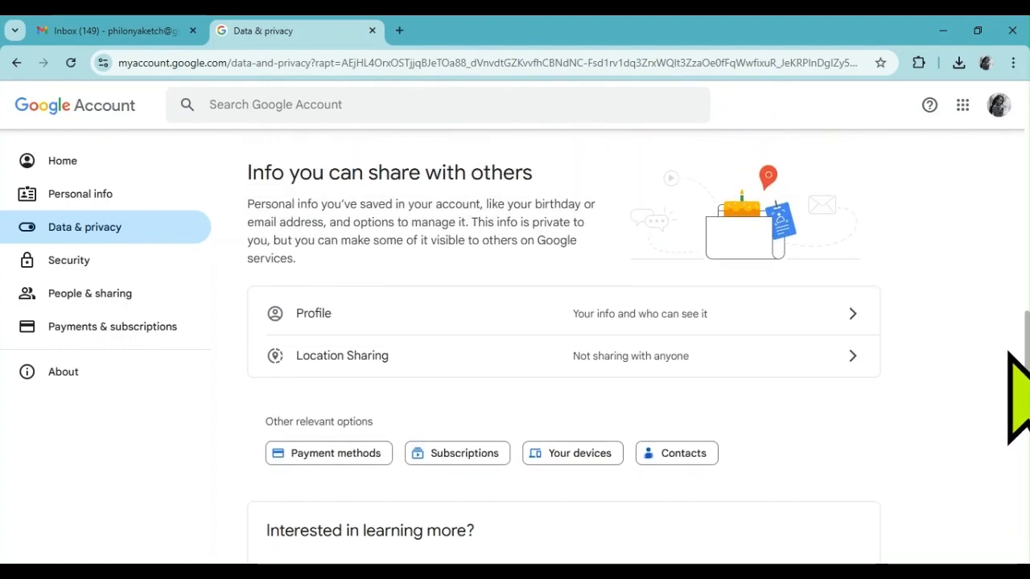
drag(1008, 352, 1006, 443)
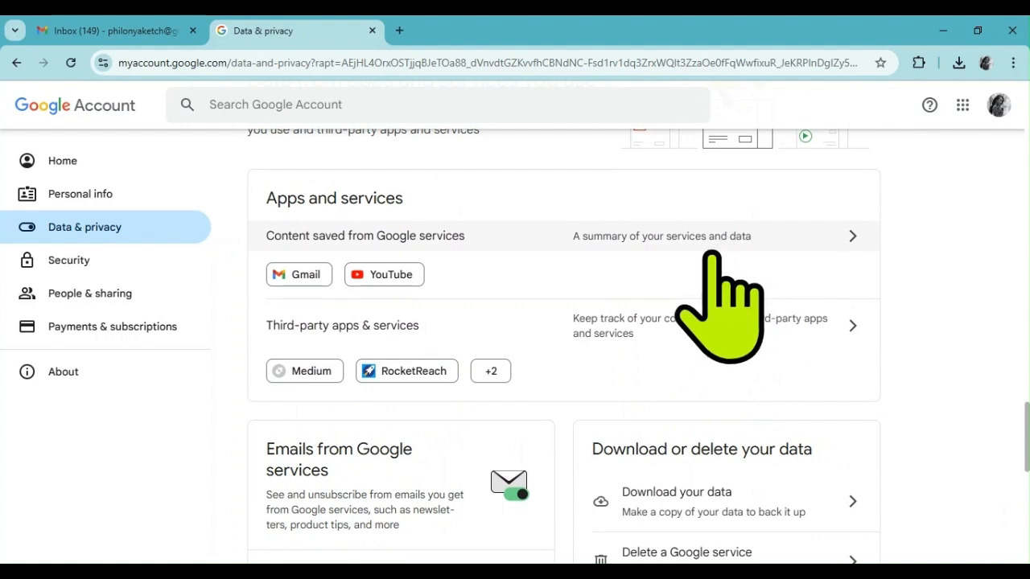
Step: Review the Google Dashboard's 2 recently used and 5 other services, then return to Data & privacy
click(851, 242)
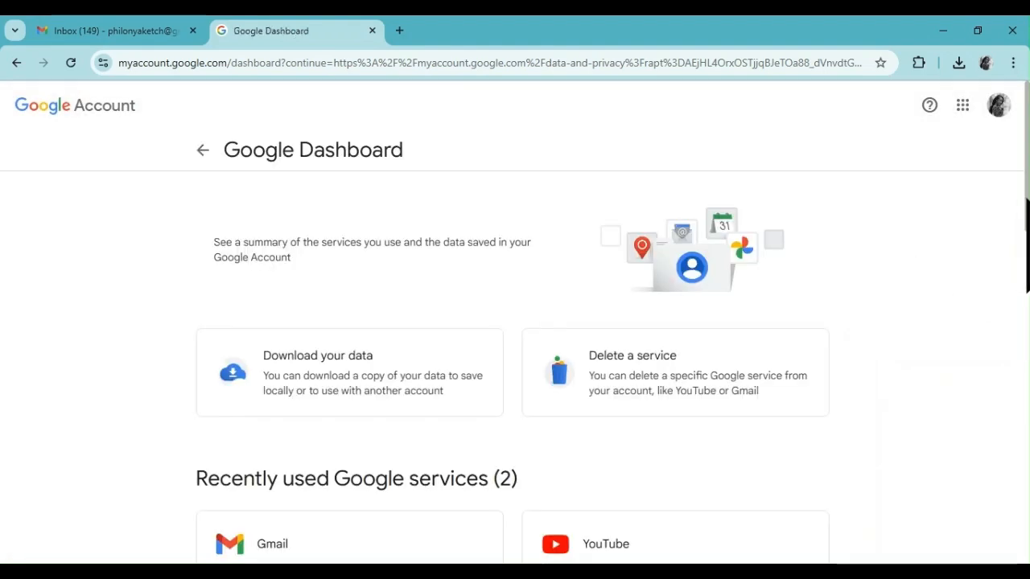
scroll(515, 362, down, 3)
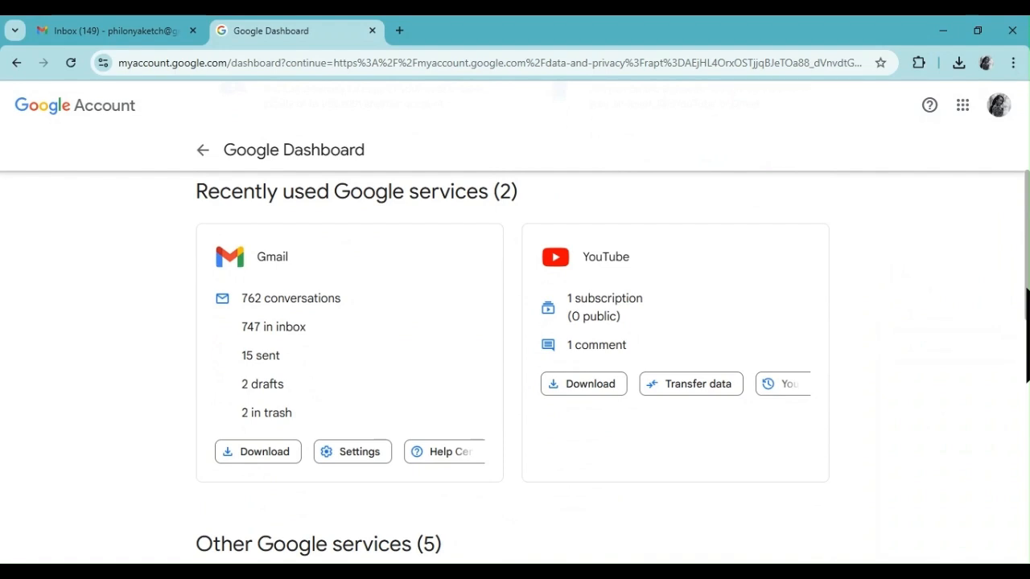
mouse_move(1029, 276)
mouse_down()
mouse_move(1028, 268)
mouse_move(1019, 287)
mouse_up()
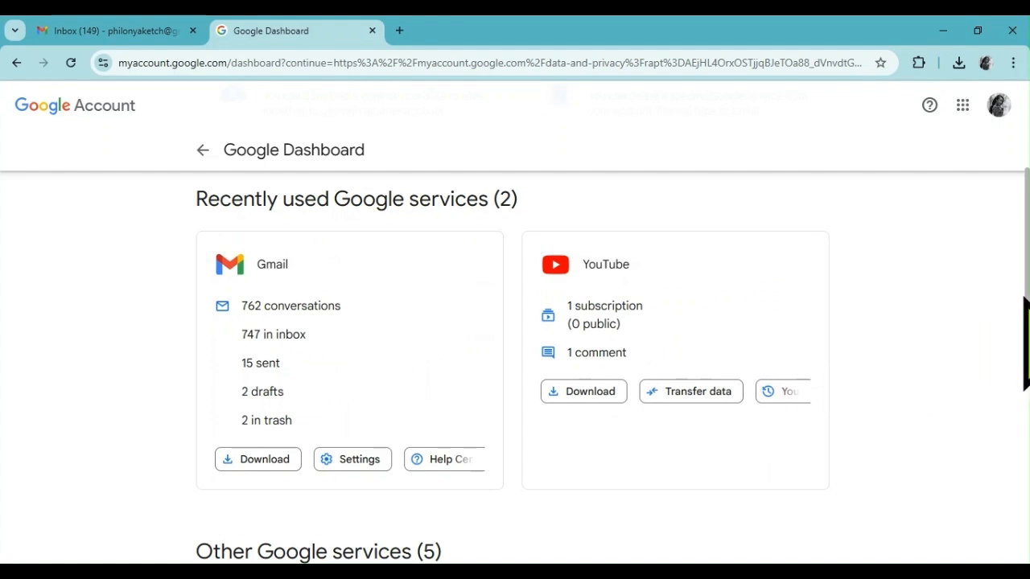
drag(1027, 298, 1019, 207)
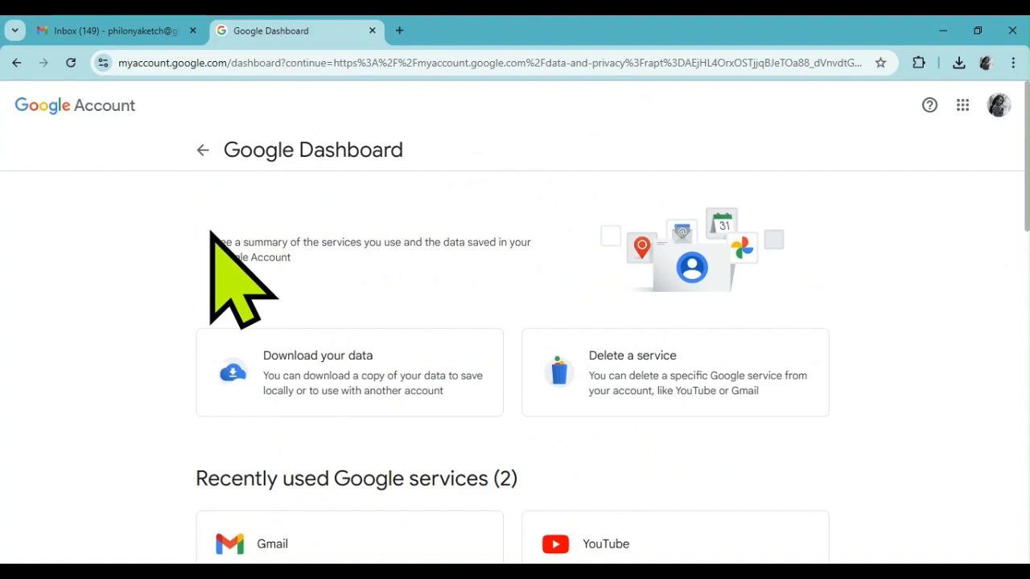
click(202, 152)
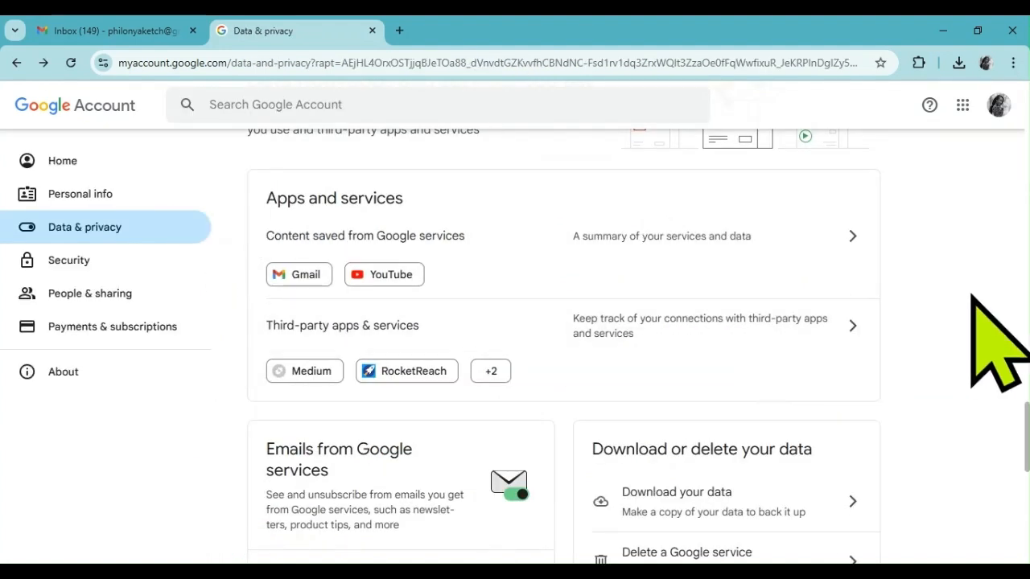
Step: Scroll down to the 'Download or delete your data' card
drag(1022, 436, 1020, 473)
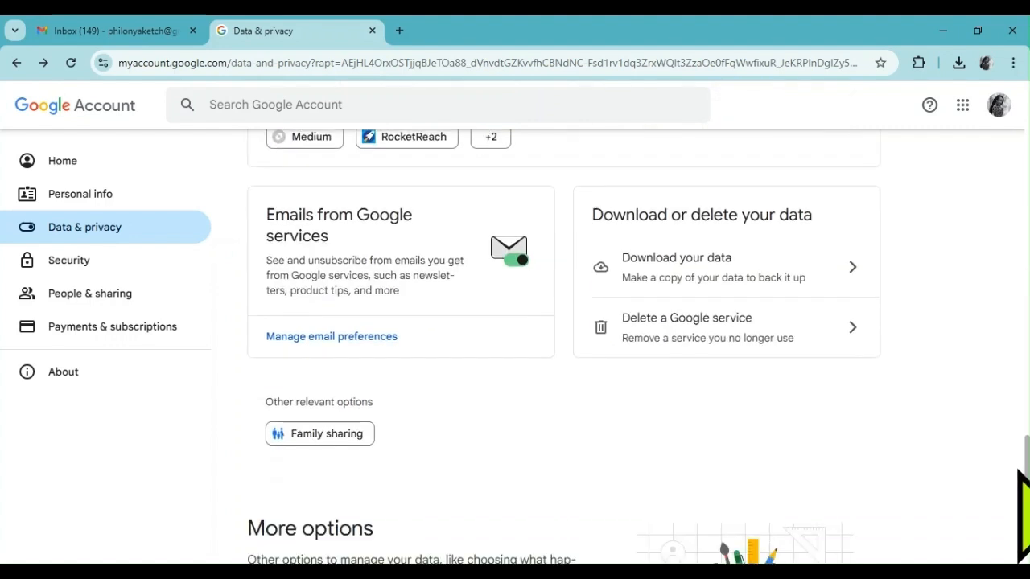
mouse_move(1021, 472)
mouse_down()
mouse_move(1020, 504)
mouse_move(1020, 465)
mouse_up()
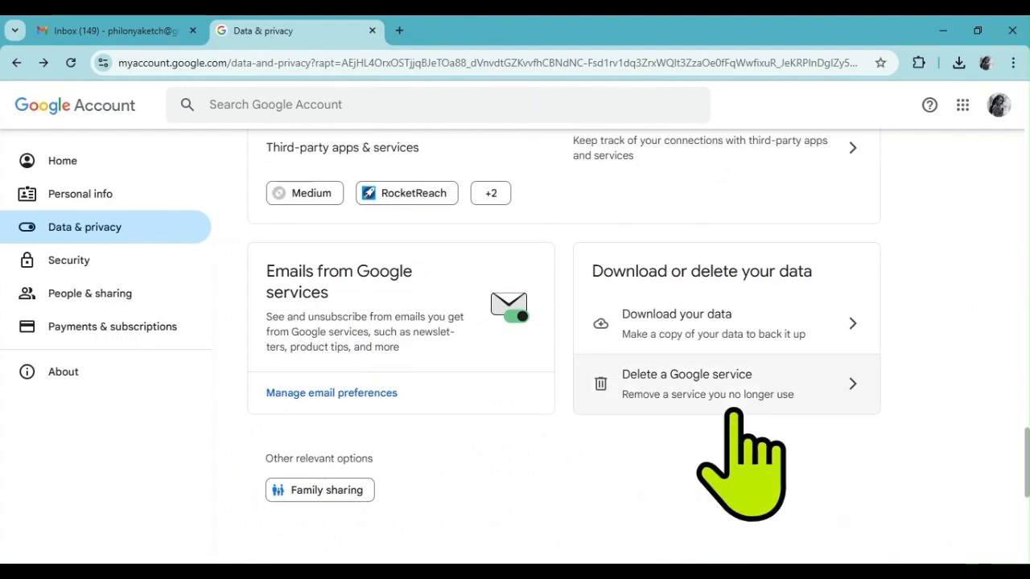
Step: Open 'Delete a Google service' and verify the account password to list YouTube and Gmail
click(843, 380)
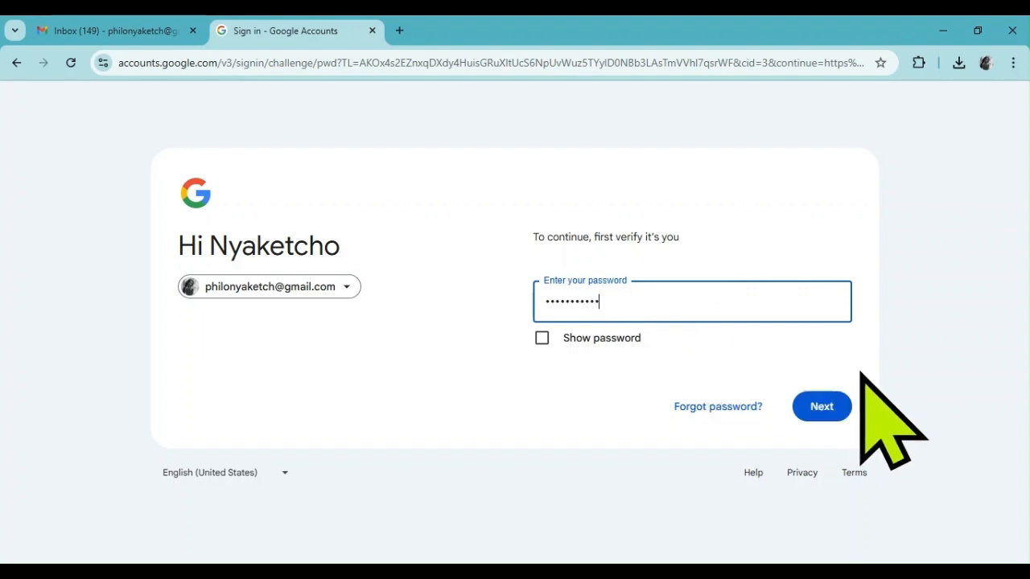
click(836, 419)
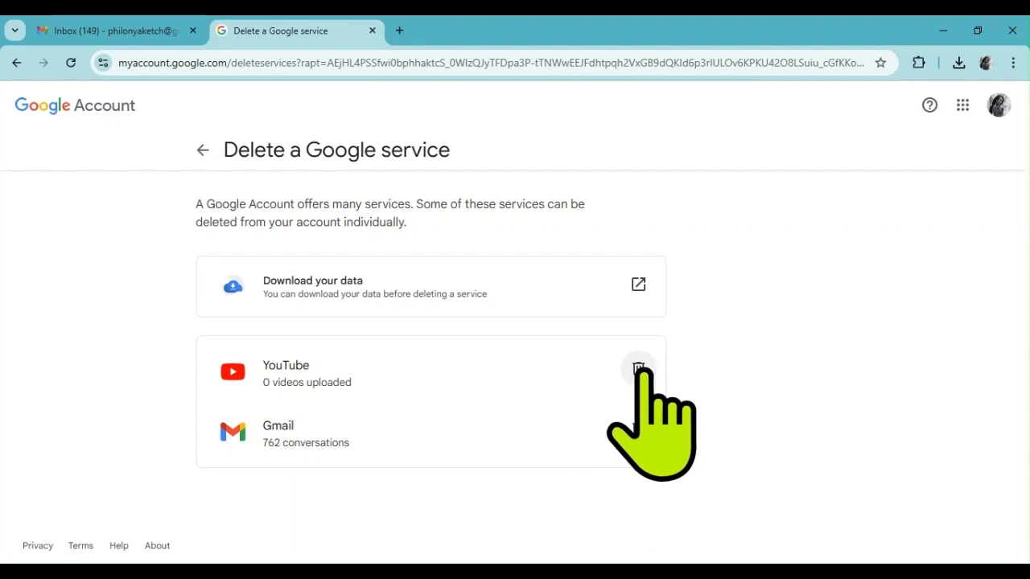
click(639, 369)
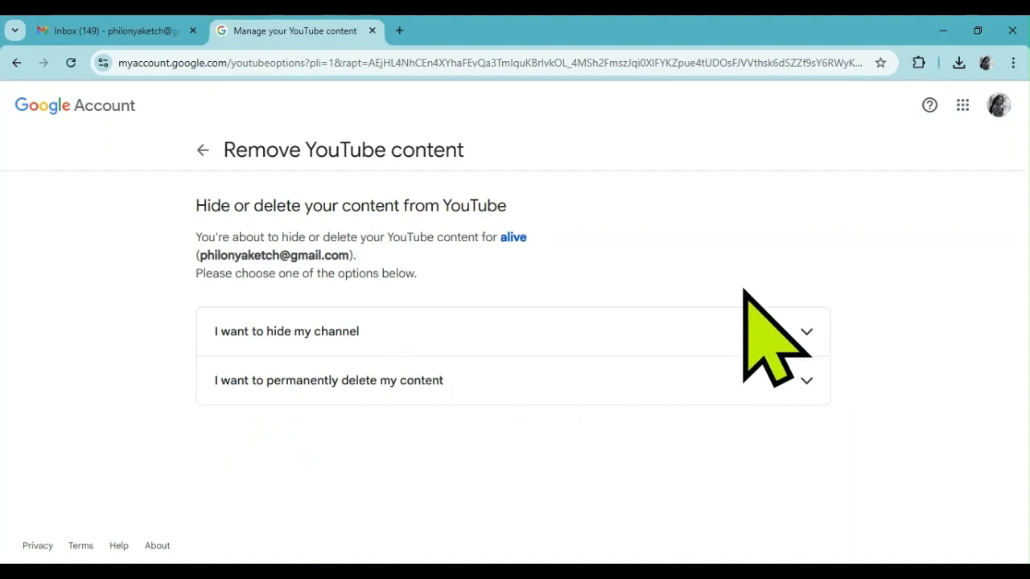
click(203, 152)
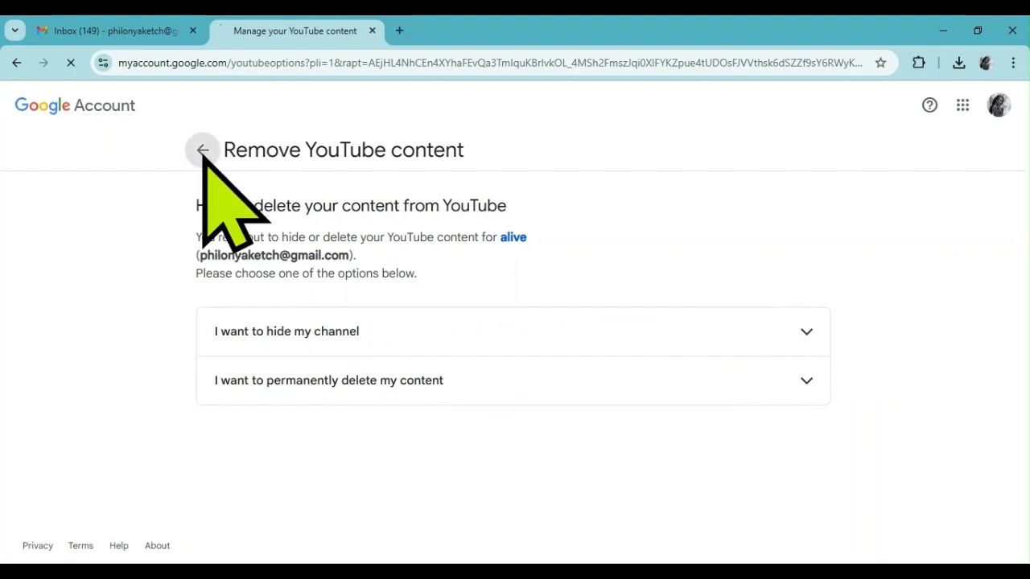